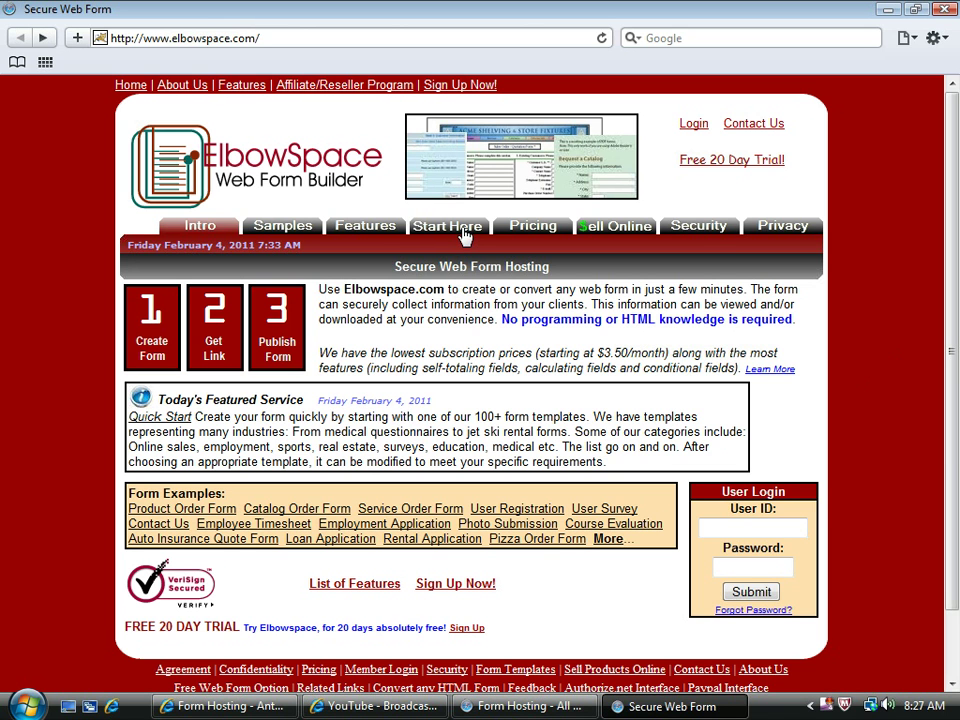
Switch to the logged-in All My Forms window and start a new custom web form with the Form Creator tool
{"action": "left_click", "coordinate": [553, 705]}
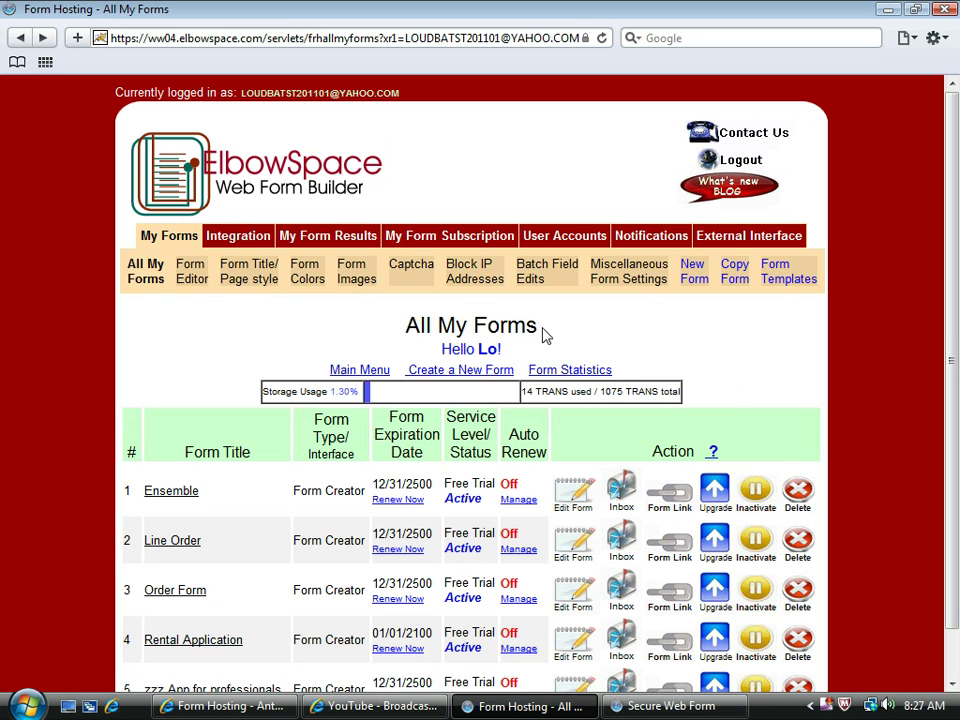
{"action": "left_click", "coordinate": [700, 285]}
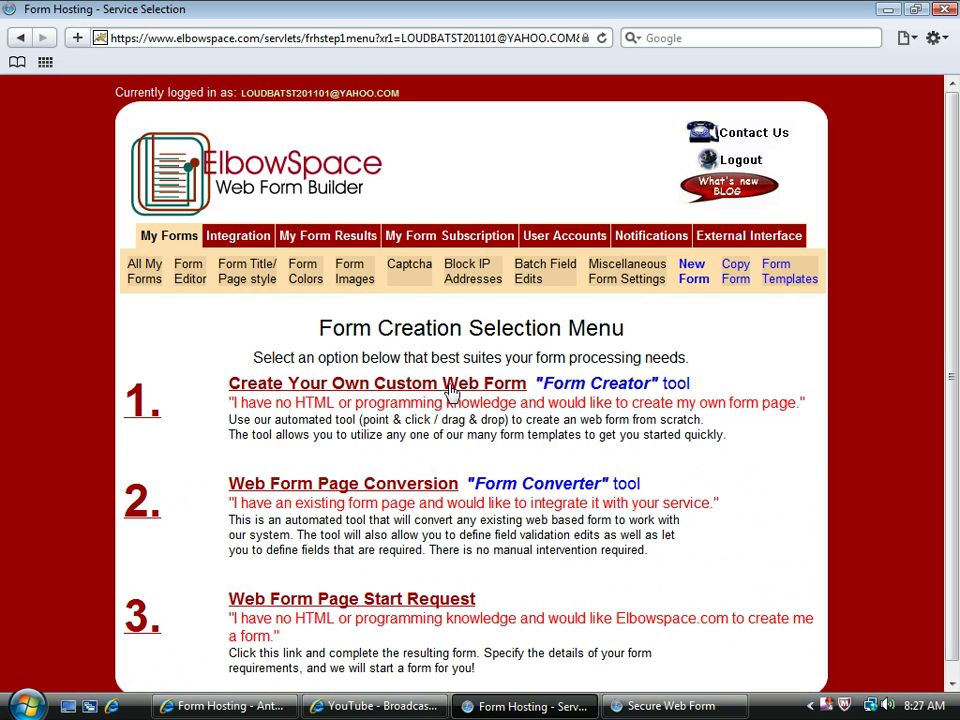
{"action": "left_click", "coordinate": [451, 391]}
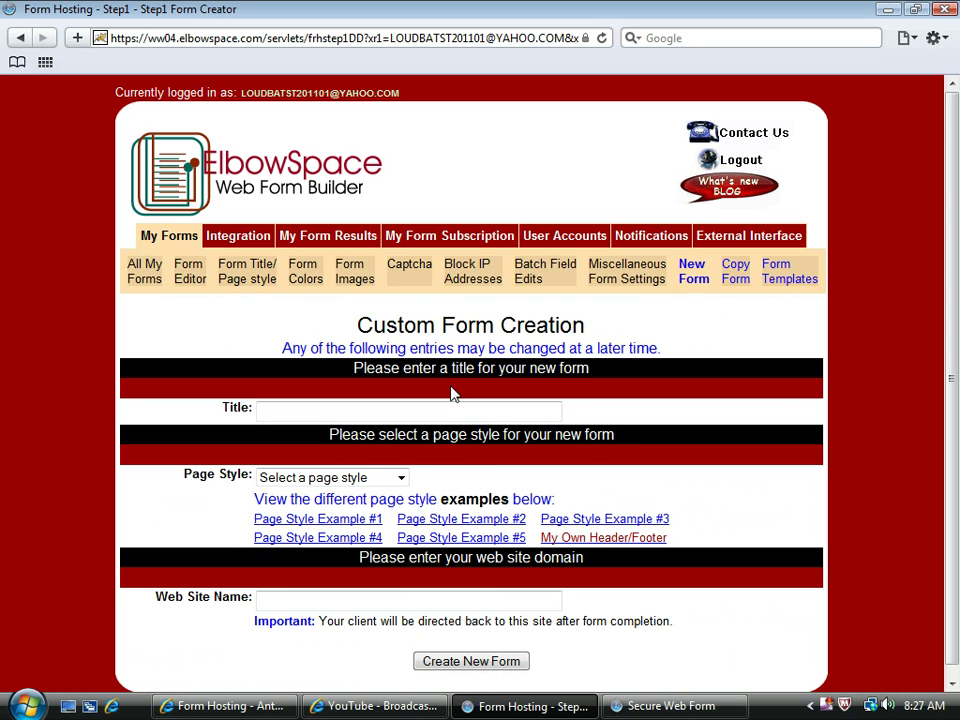
Title the new form "medical Questionnaire" and choose Page Style #1
{"action": "left_click", "coordinate": [452, 406]}
{"action": "left_click", "coordinate": [455, 411]}
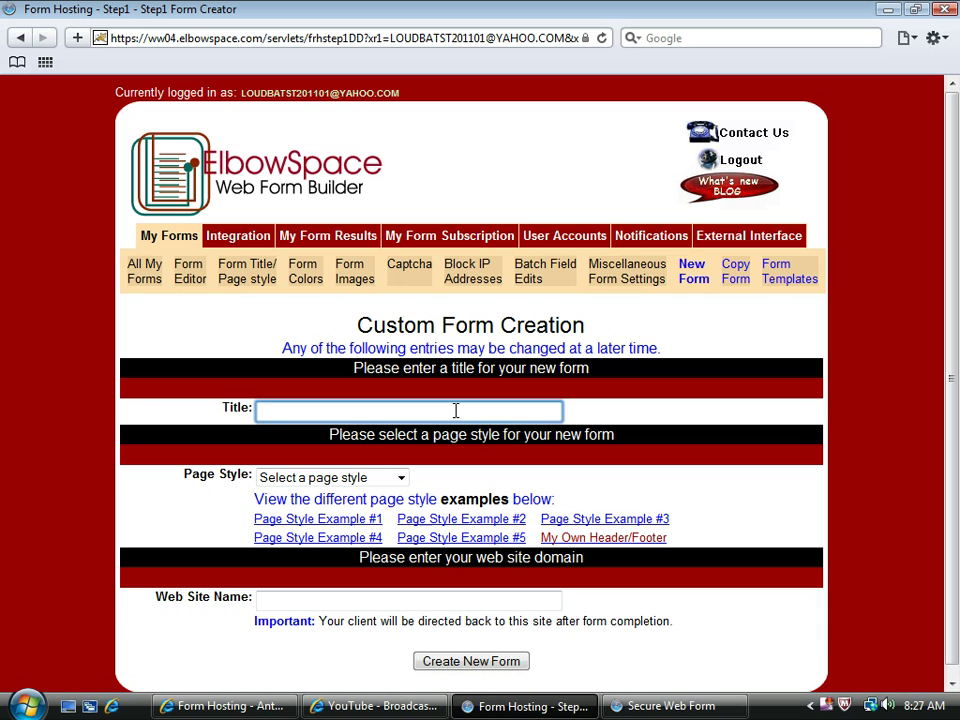
{"action": "type", "text": "me"}
{"action": "key", "text": "Right"}
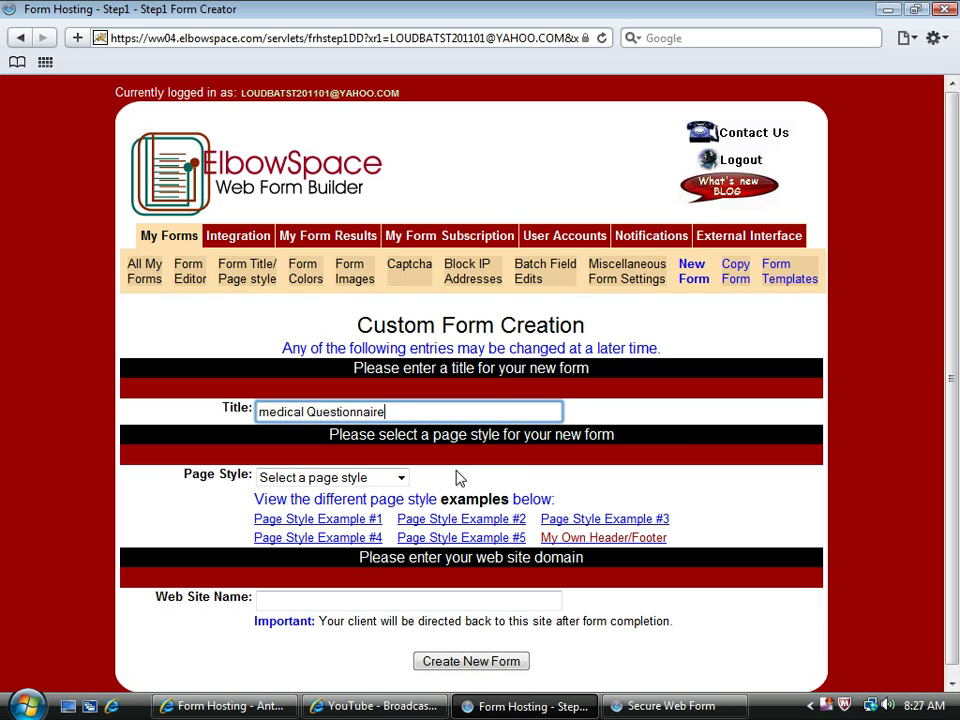
{"action": "left_click", "coordinate": [401, 478]}
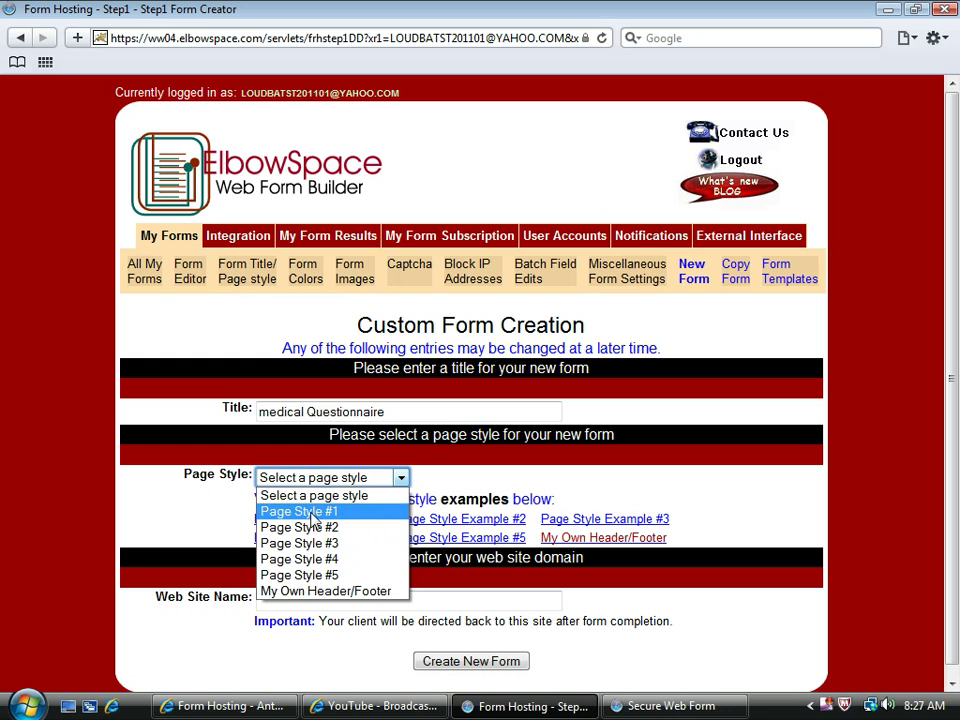
{"action": "left_click", "coordinate": [272, 511]}
{"action": "left_click", "coordinate": [303, 600]}
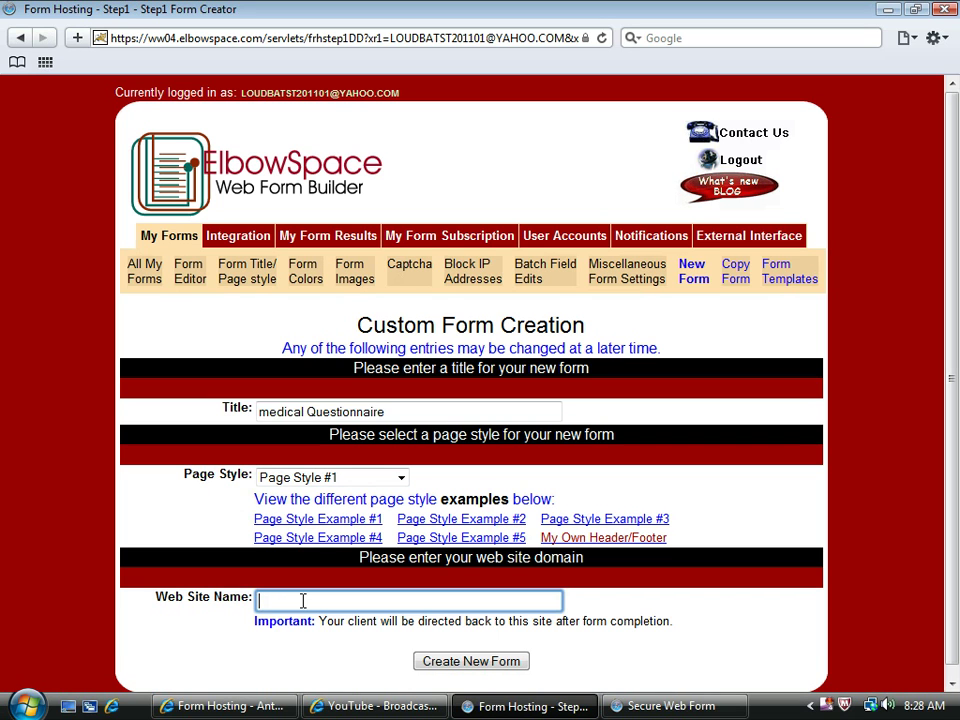
{"action": "type", "text": "www.doctors.com"}
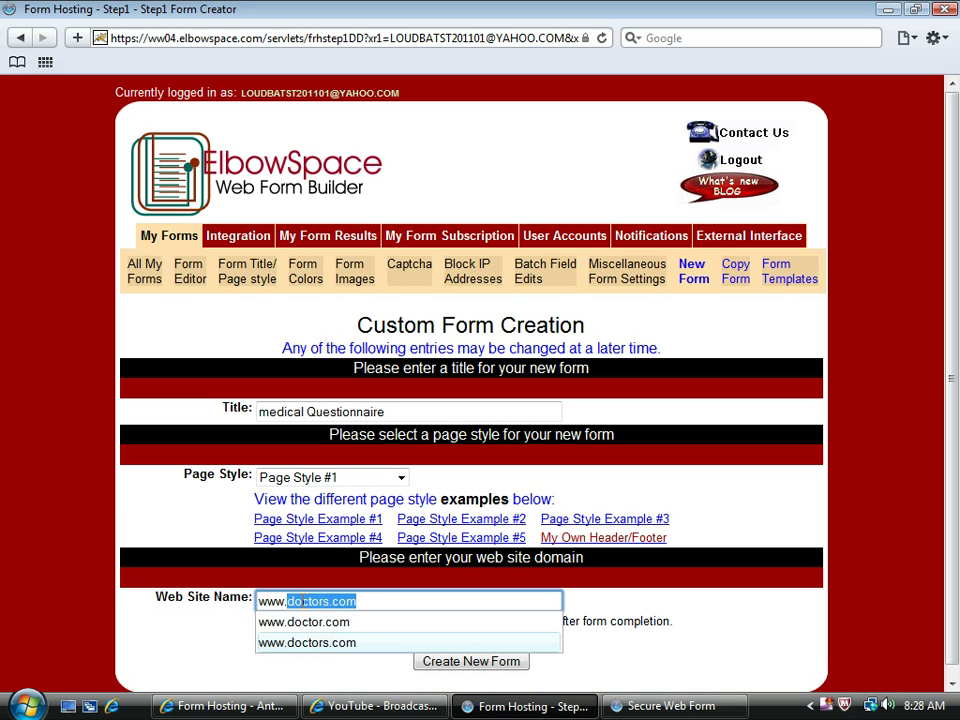
{"action": "key", "text": "End"}
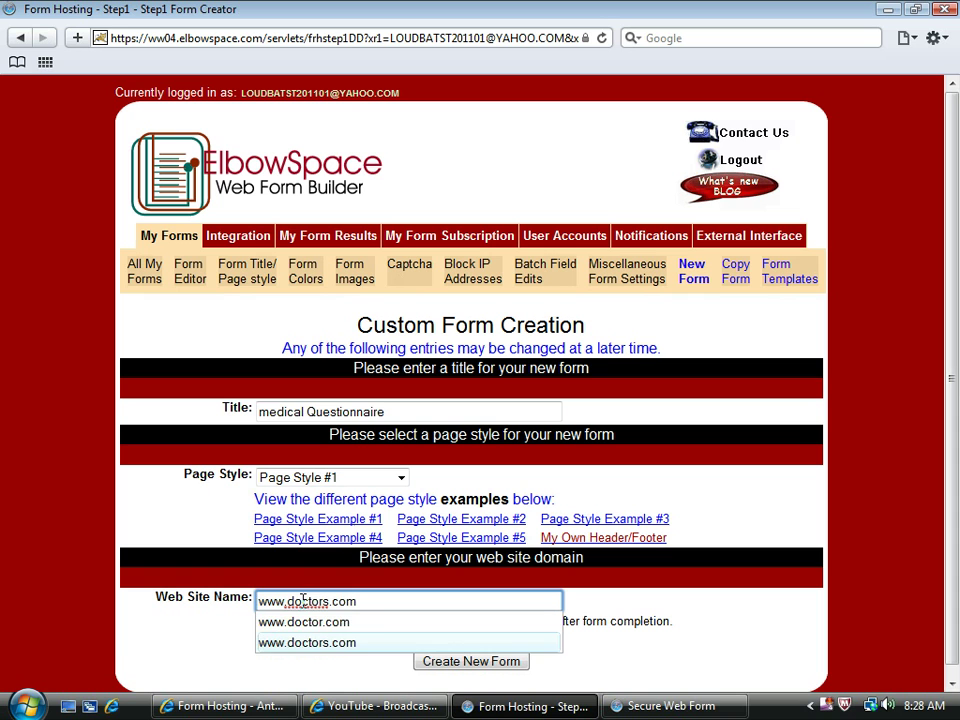
{"action": "left_click", "coordinate": [303, 600]}
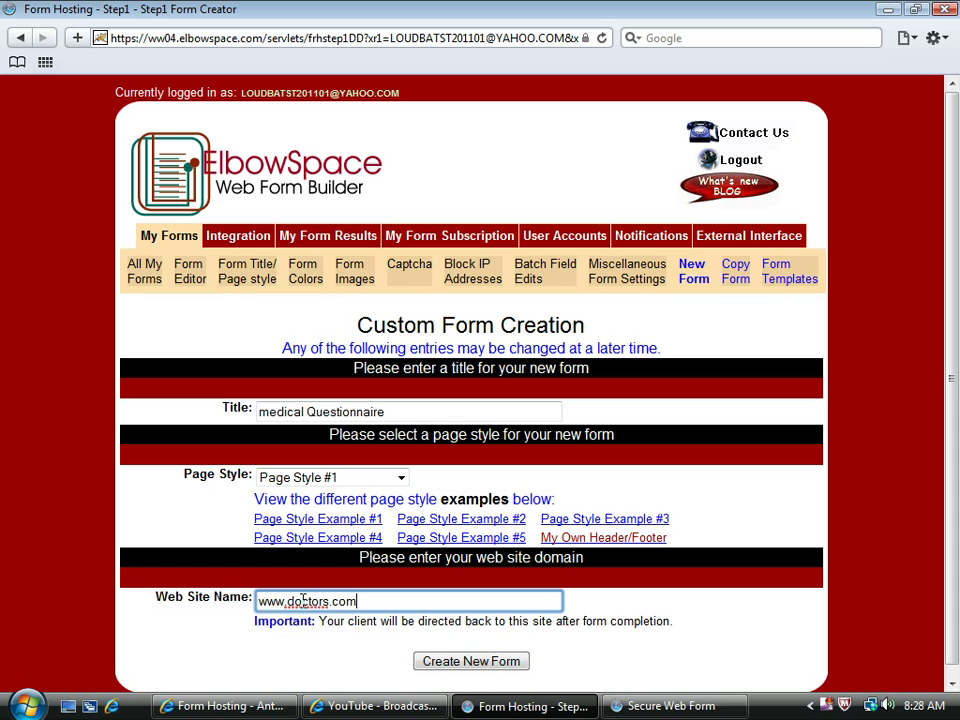
{"action": "left_click", "coordinate": [456, 663]}
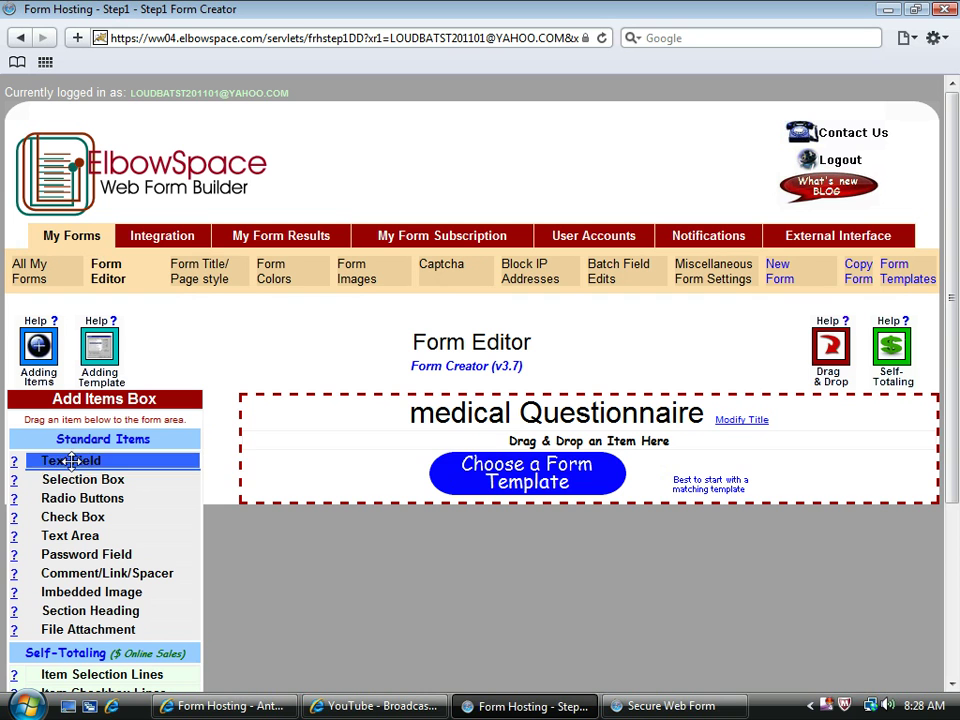
Place a text field in the empty form area, turn off its bold option and label it "First Name"
{"action": "left_click_drag", "start_coordinate": [69, 459], "coordinate": [456, 443]}
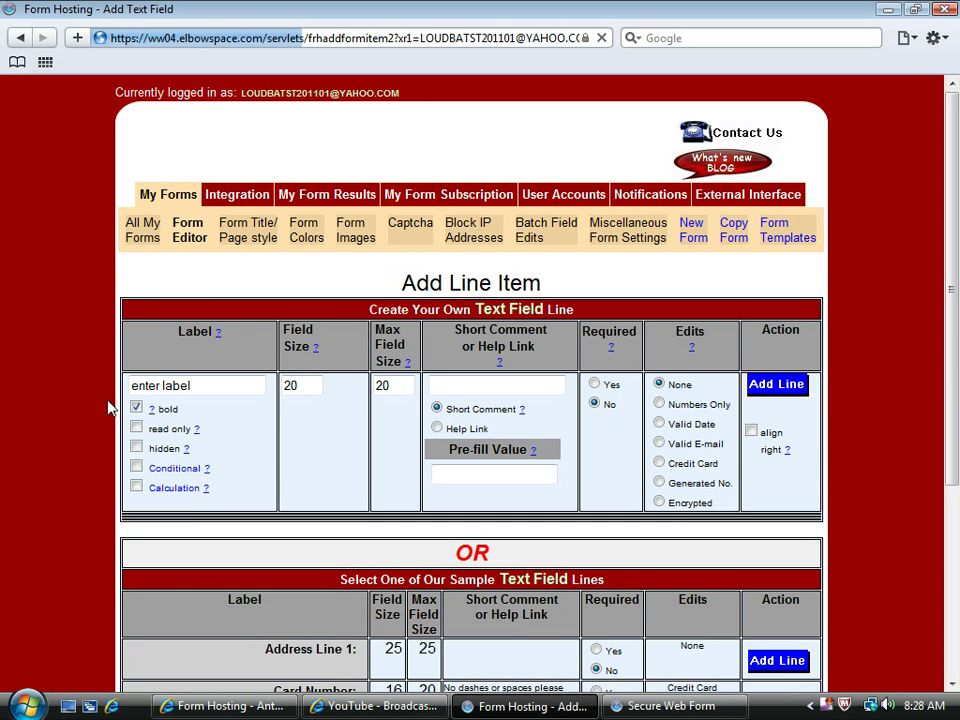
{"action": "left_click", "coordinate": [137, 411]}
{"action": "left_click", "coordinate": [182, 386]}
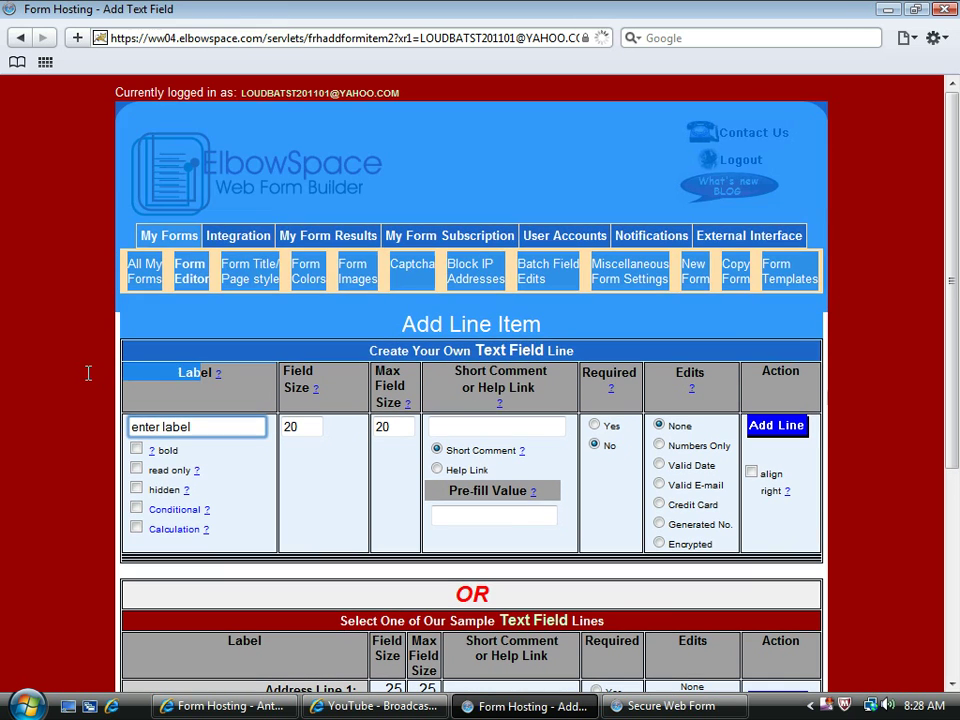
{"action": "triple_click", "coordinate": [203, 425]}
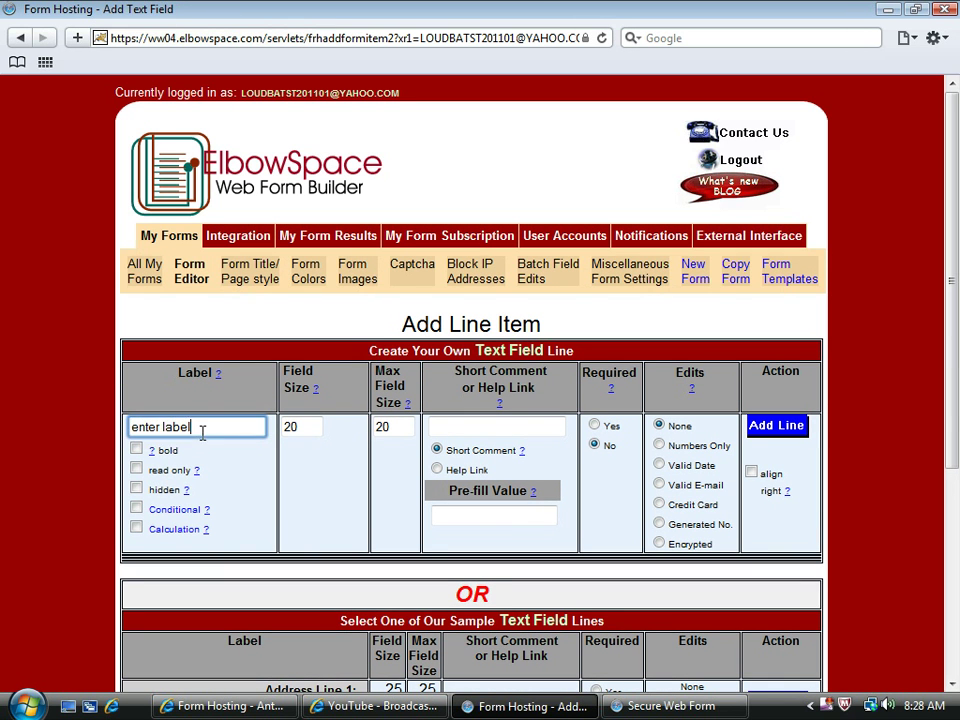
{"action": "type", "text": "First "}
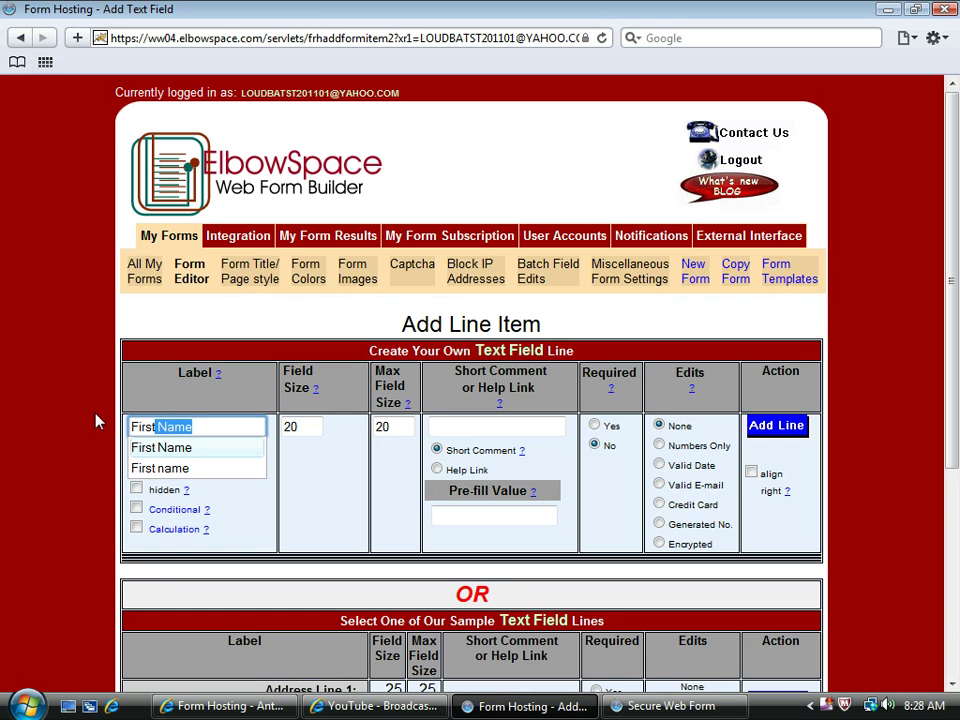
{"action": "type", "text": "Name"}
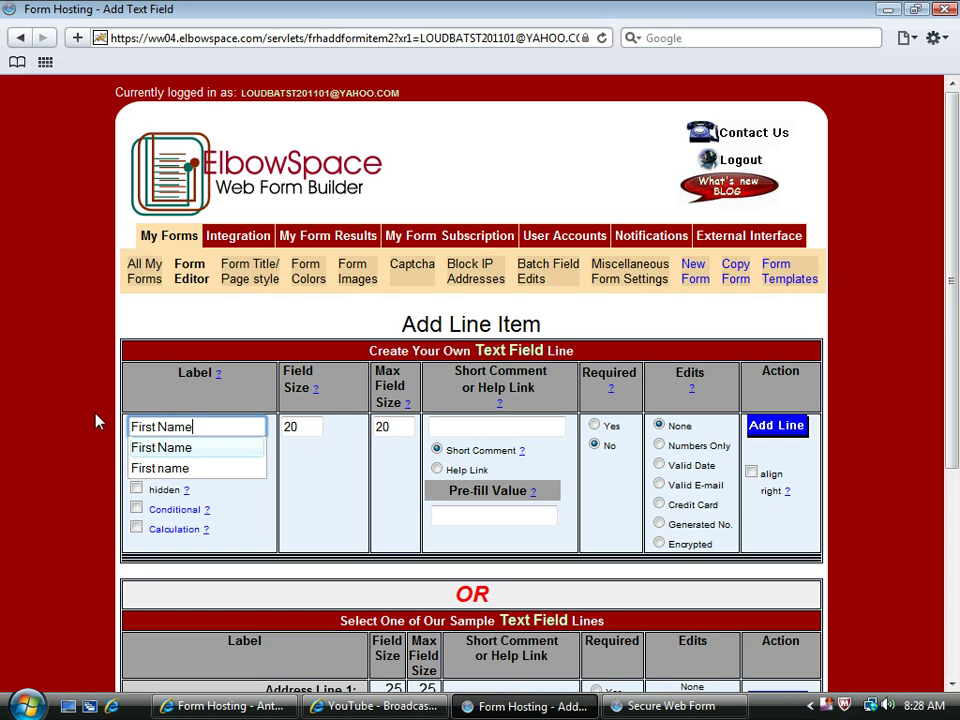
Set the First Name field size to 30 and maximum size to 40, make it required and add the line
{"action": "left_click", "coordinate": [306, 424]}
{"action": "left_click_drag", "start_coordinate": [306, 424], "coordinate": [242, 422]}
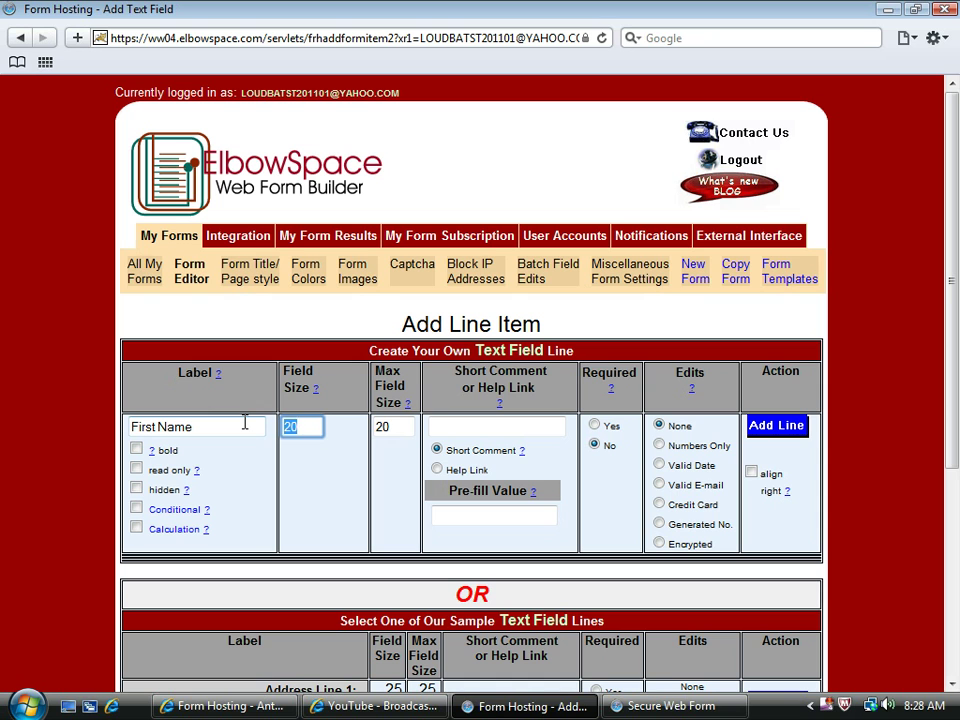
{"action": "type", "text": "30"}
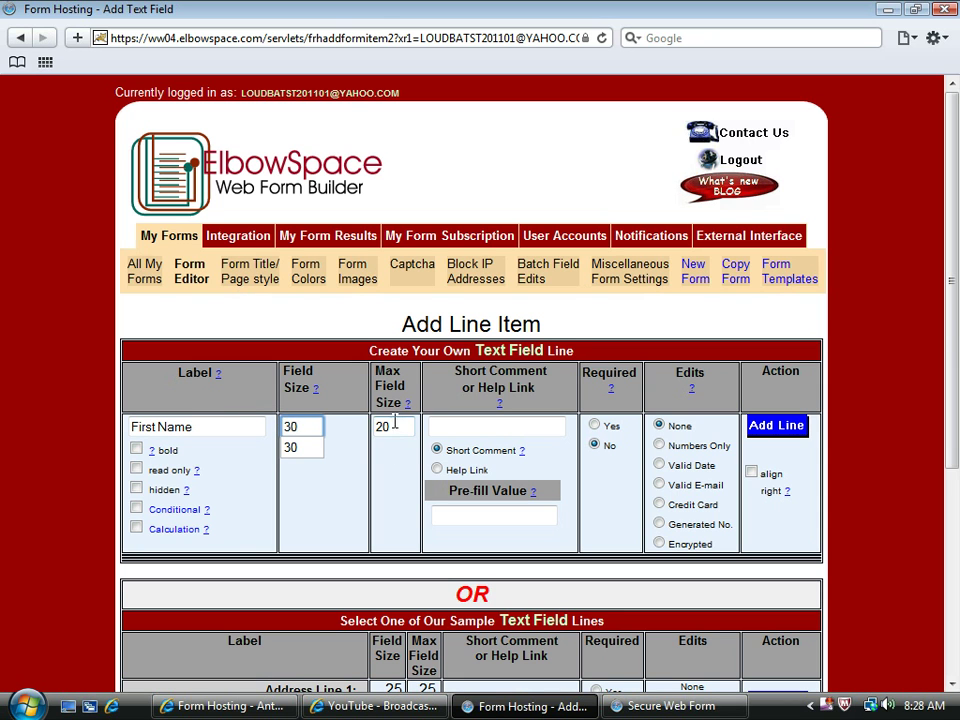
{"action": "left_click_drag", "start_coordinate": [395, 424], "coordinate": [374, 438]}
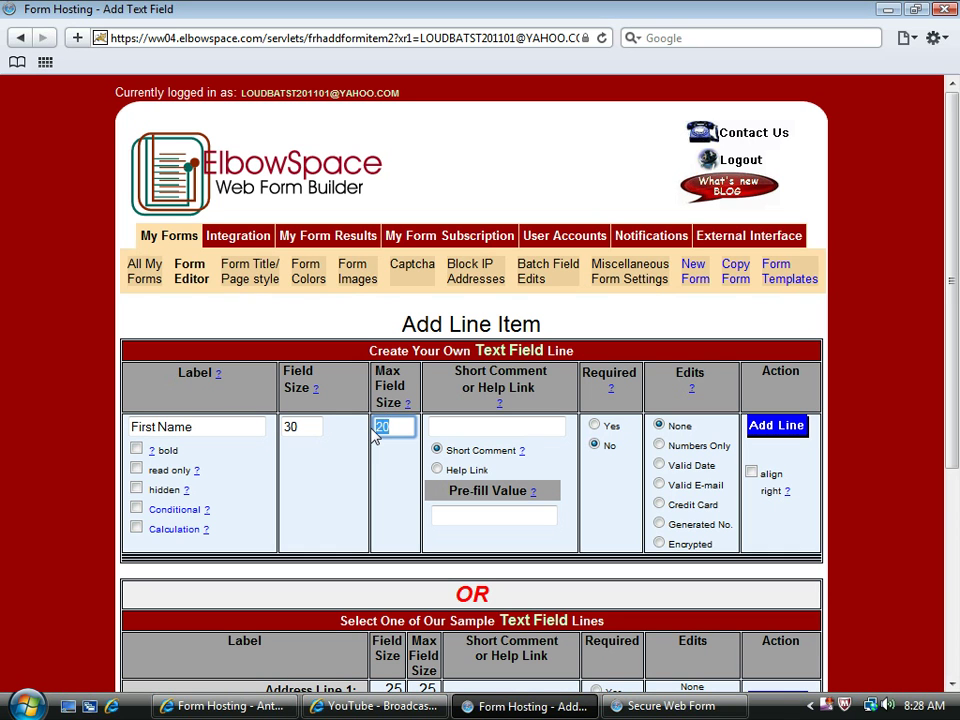
{"action": "type", "text": "40"}
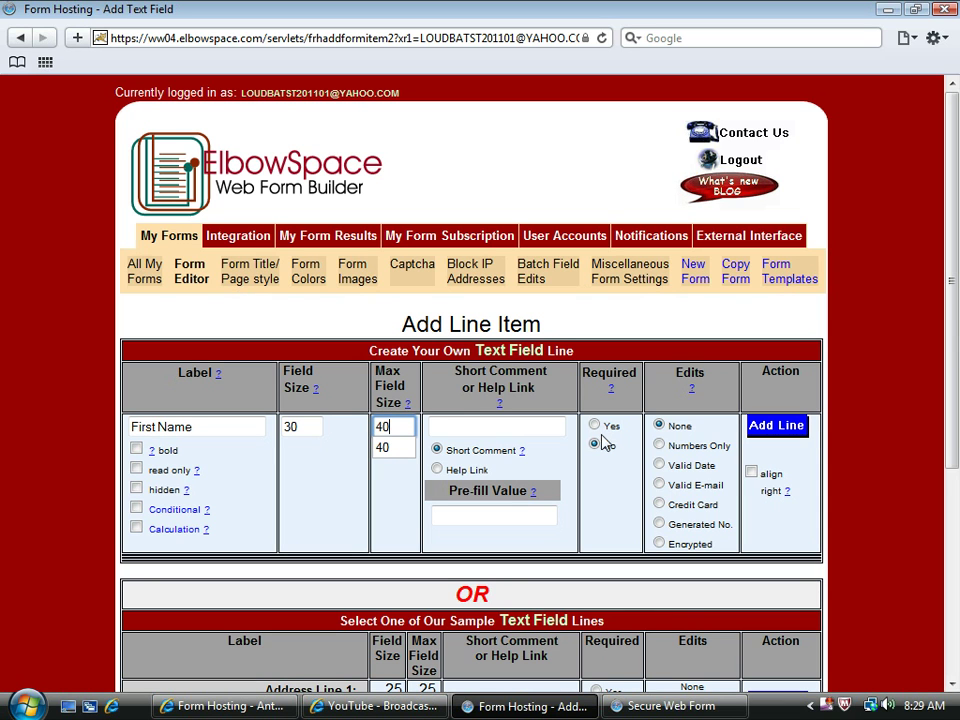
{"action": "left_click", "coordinate": [595, 426]}
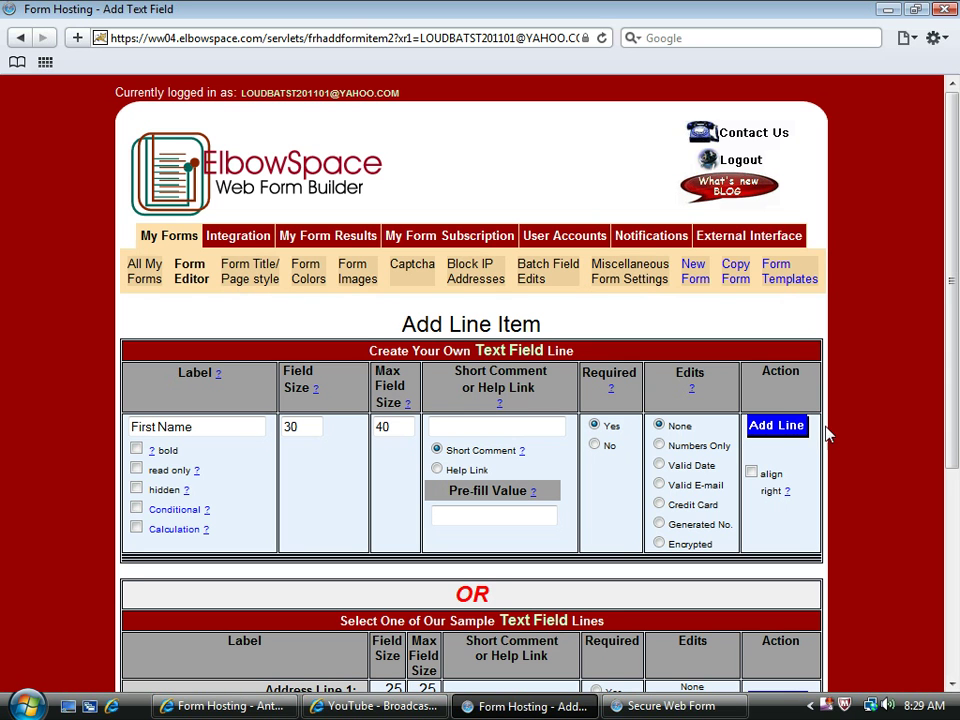
{"action": "left_click", "coordinate": [785, 426]}
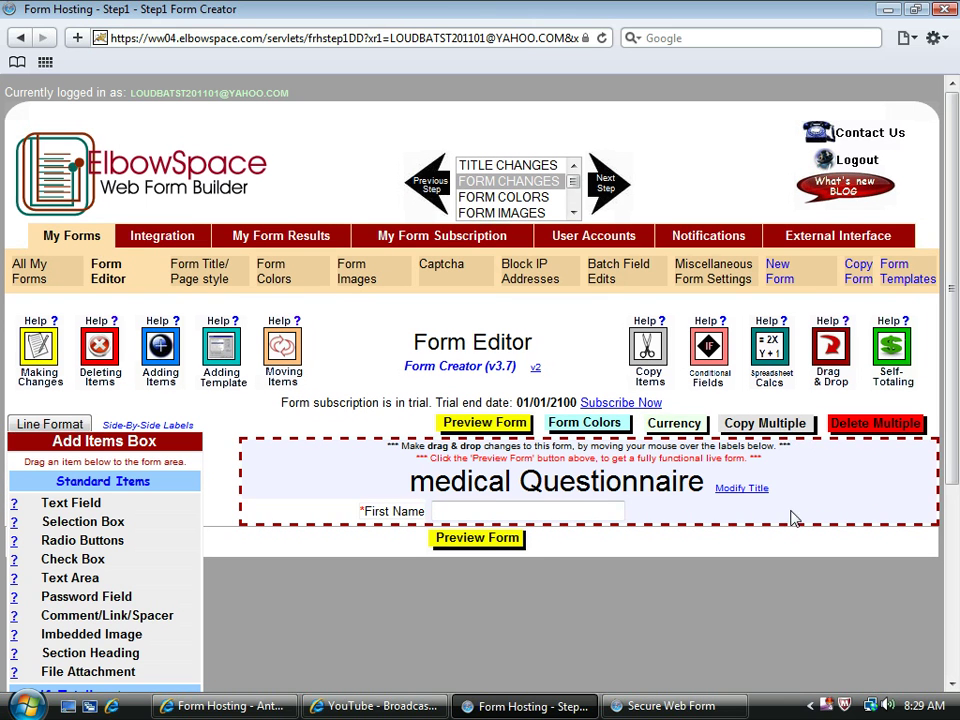
Insert another text field below First Name and dismiss the alert over its settings
{"action": "mouse_move", "coordinate": [418, 528]}
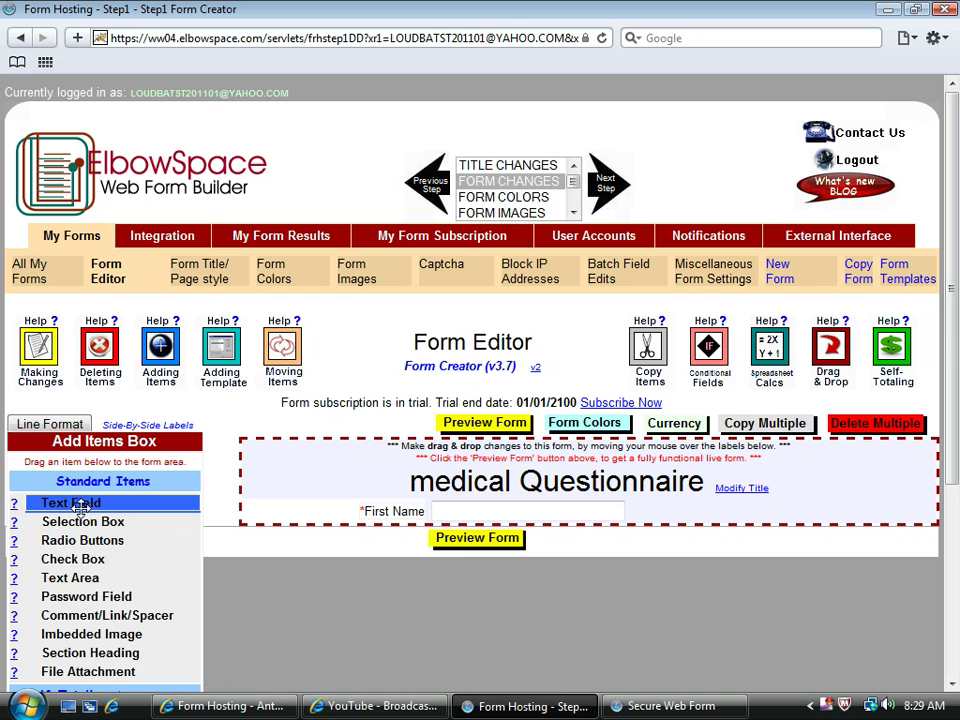
{"action": "left_click_drag", "start_coordinate": [67, 507], "coordinate": [425, 520]}
{"action": "scroll", "coordinate": [953, 545], "scroll_direction": "down", "scroll_amount": 2}
{"action": "scroll", "coordinate": [953, 545], "scroll_direction": "down", "scroll_amount": 2}
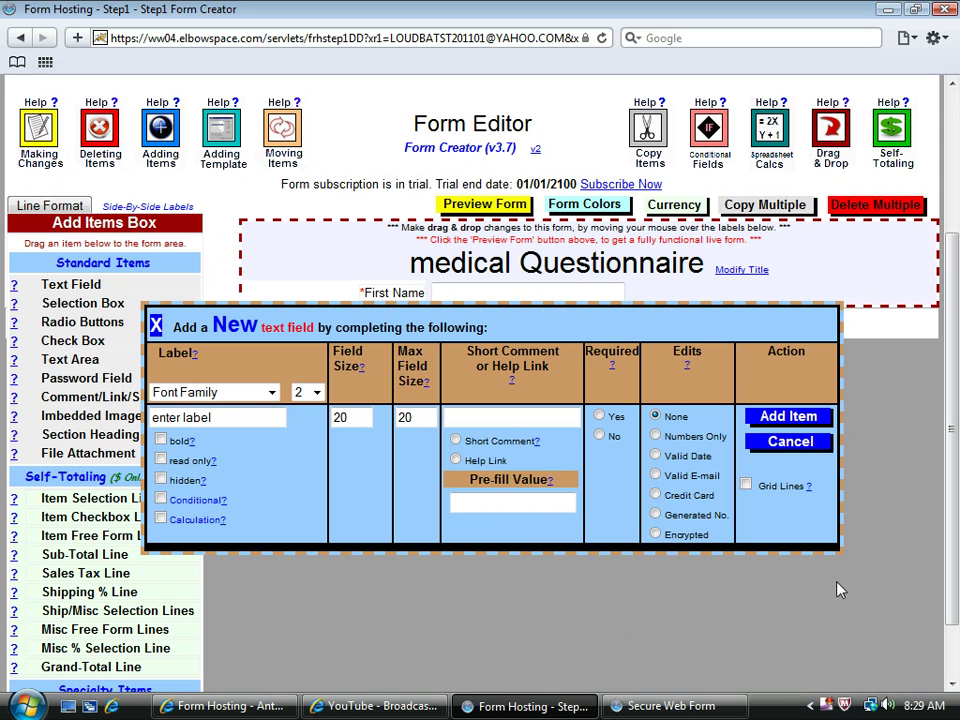
{"action": "left_click", "coordinate": [233, 417]}
{"action": "left_click", "coordinate": [121, 420]}
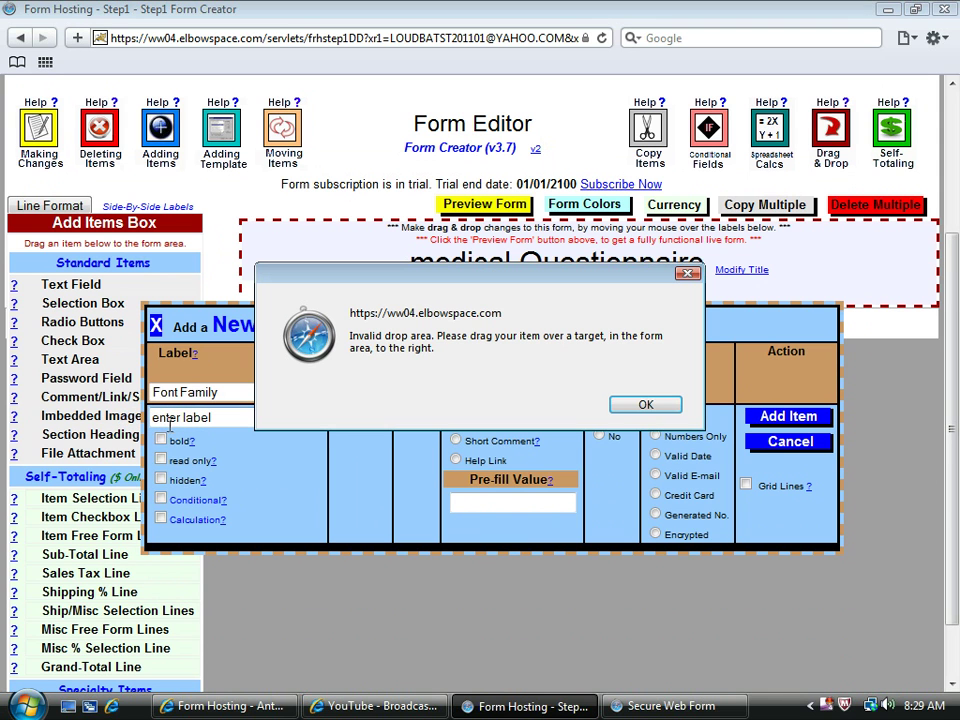
{"action": "left_click", "coordinate": [687, 273]}
Label the new text field "Last Name"
{"action": "left_click_drag", "start_coordinate": [257, 422], "coordinate": [152, 418]}
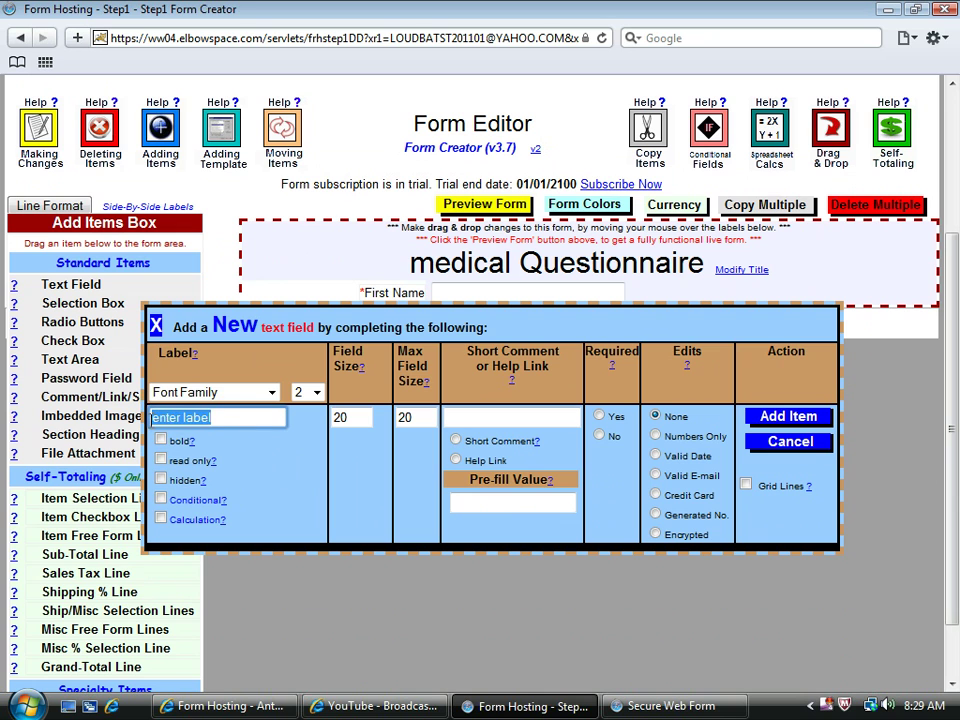
{"action": "type", "text": "Last"}
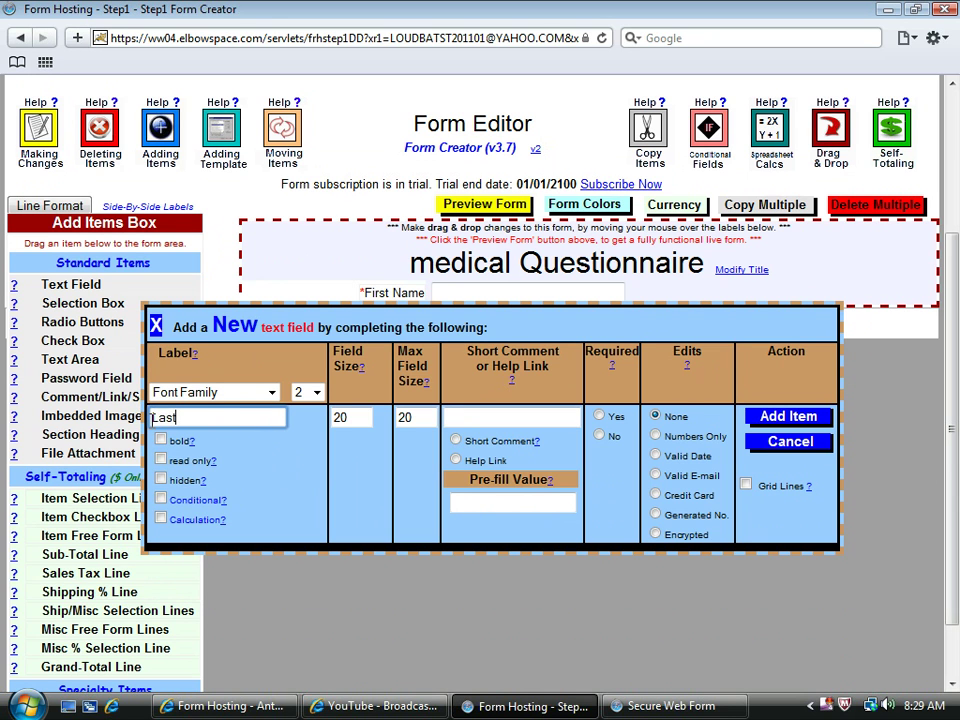
{"action": "type", "text": " Nmae"}
{"action": "key", "text": "BackSpace"}
{"action": "key", "text": "BackSpace"}
{"action": "key", "text": "BackSpace"}
{"action": "type", "text": "ame"}
Set the Last Name field size to 40 and maximum size to 60, make it required and add the item
{"action": "left_click_drag", "start_coordinate": [362, 417], "coordinate": [334, 419]}
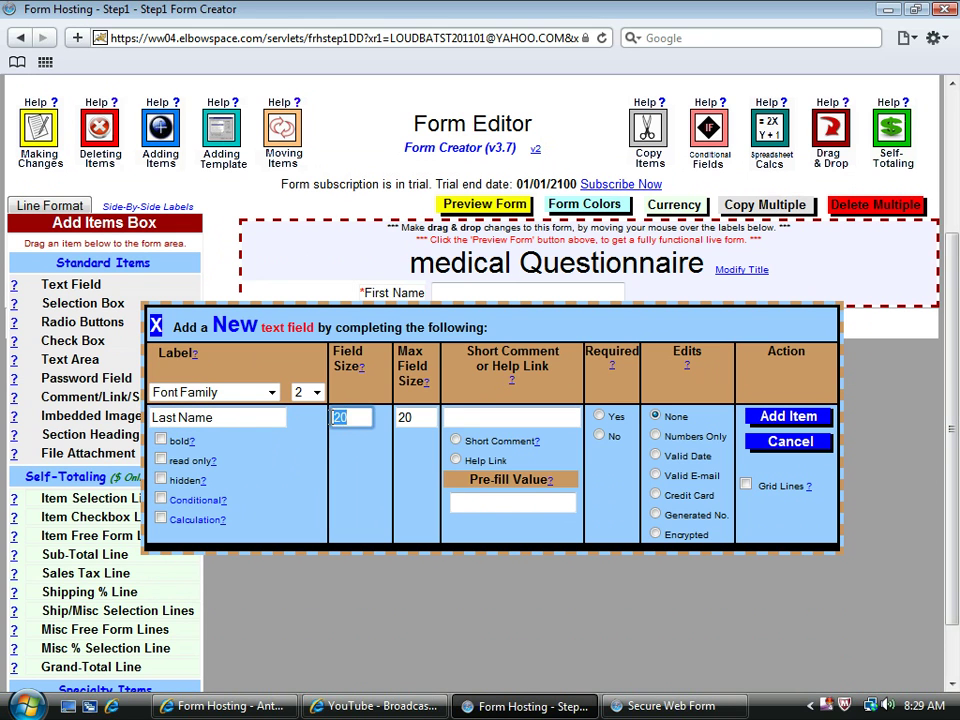
{"action": "type", "text": "40"}
{"action": "key", "text": "Tab"}
{"action": "type", "text": "60"}
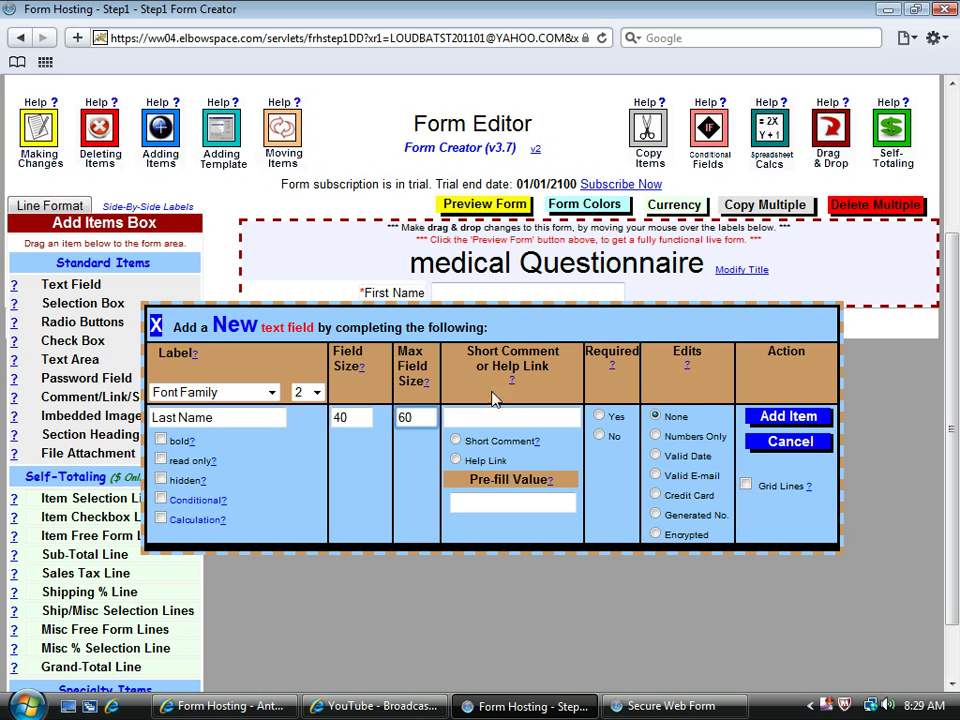
{"action": "left_click", "coordinate": [601, 417]}
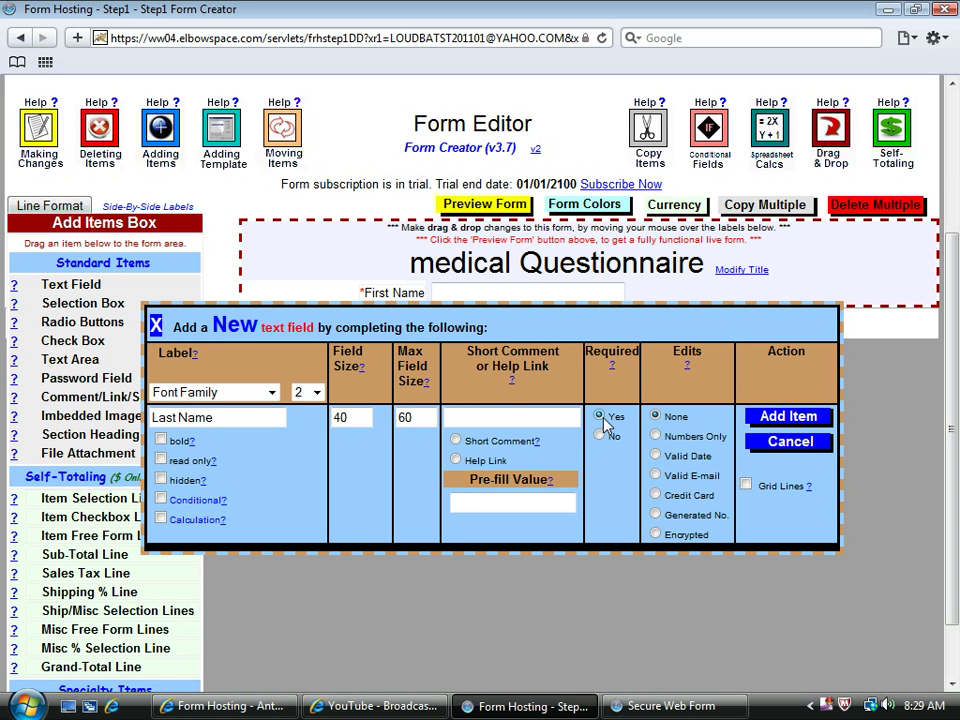
{"action": "left_click", "coordinate": [789, 417]}
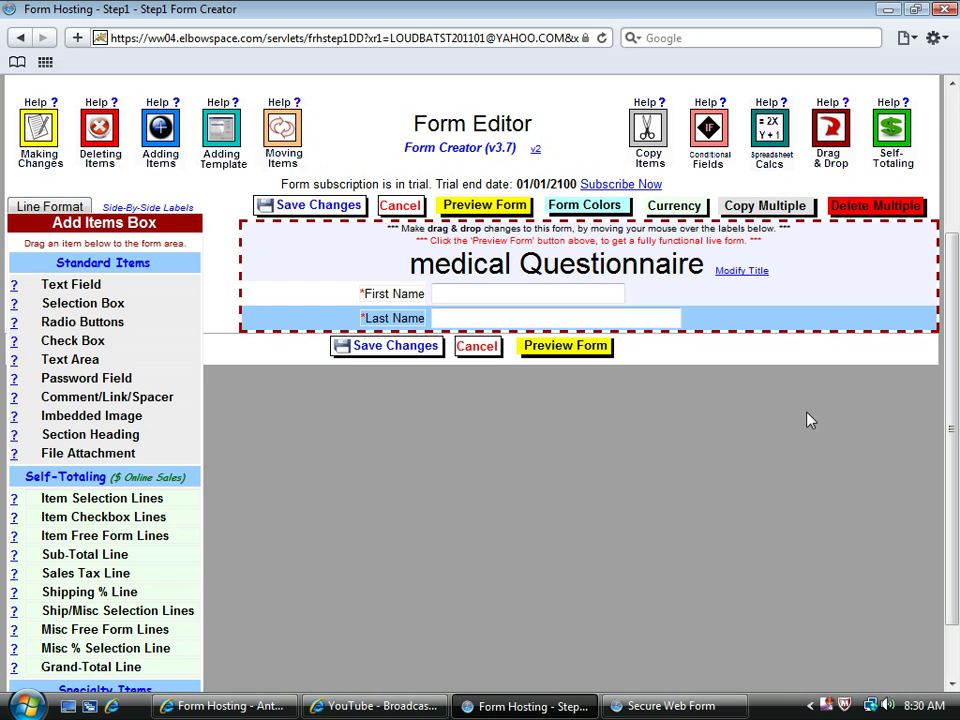
Repeat the First Name field to place a copy directly below it
{"action": "left_click", "coordinate": [103, 283]}
{"action": "mouse_move", "coordinate": [393, 293]}
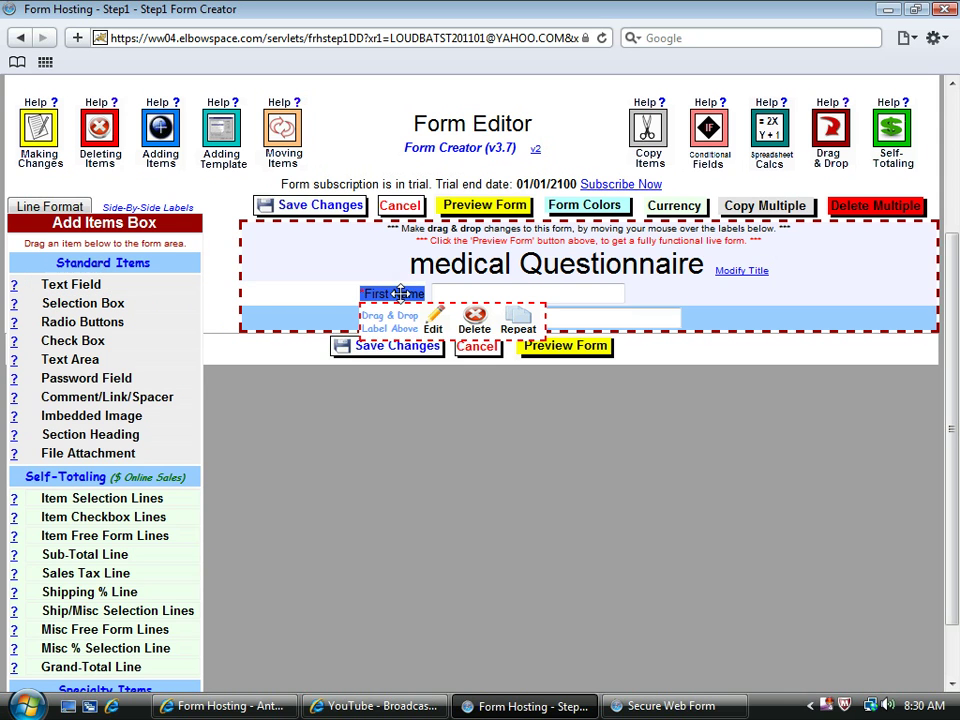
{"action": "left_click", "coordinate": [517, 321]}
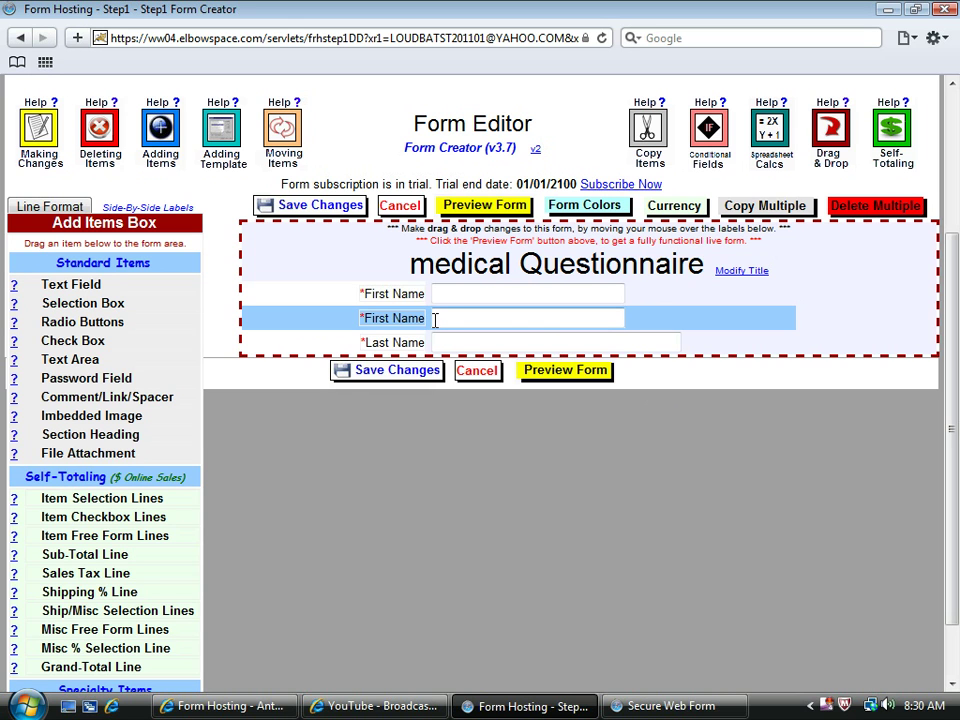
Edit the repeated First Name field below the original and change its label to "Middle Initial"
{"action": "mouse_move", "coordinate": [396, 320]}
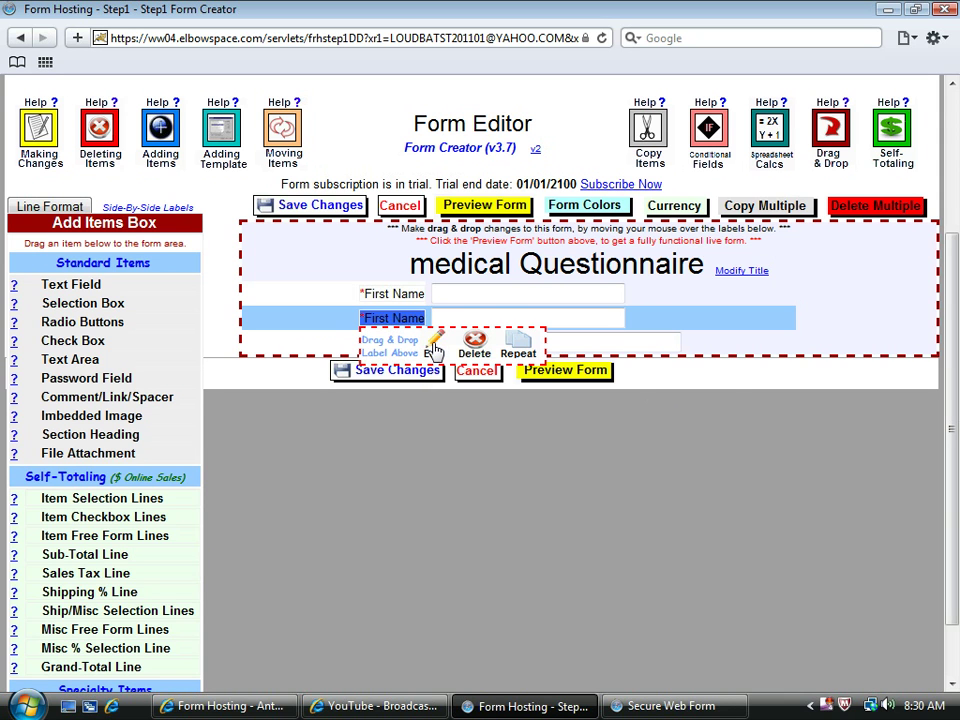
{"action": "left_click", "coordinate": [433, 350]}
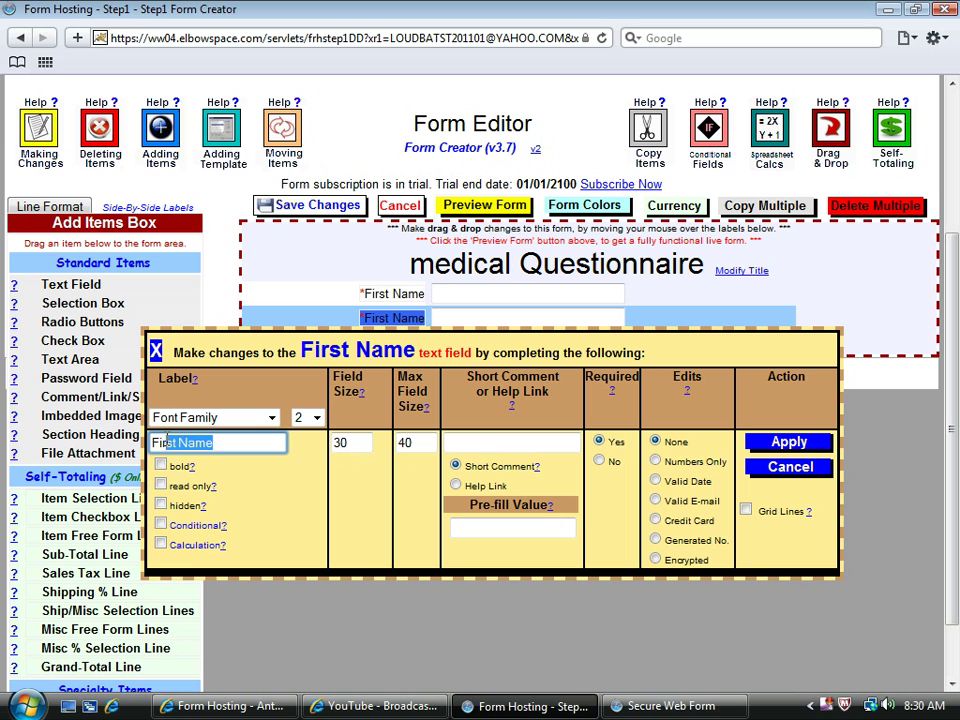
{"action": "left_click_drag", "start_coordinate": [214, 442], "coordinate": [150, 442]}
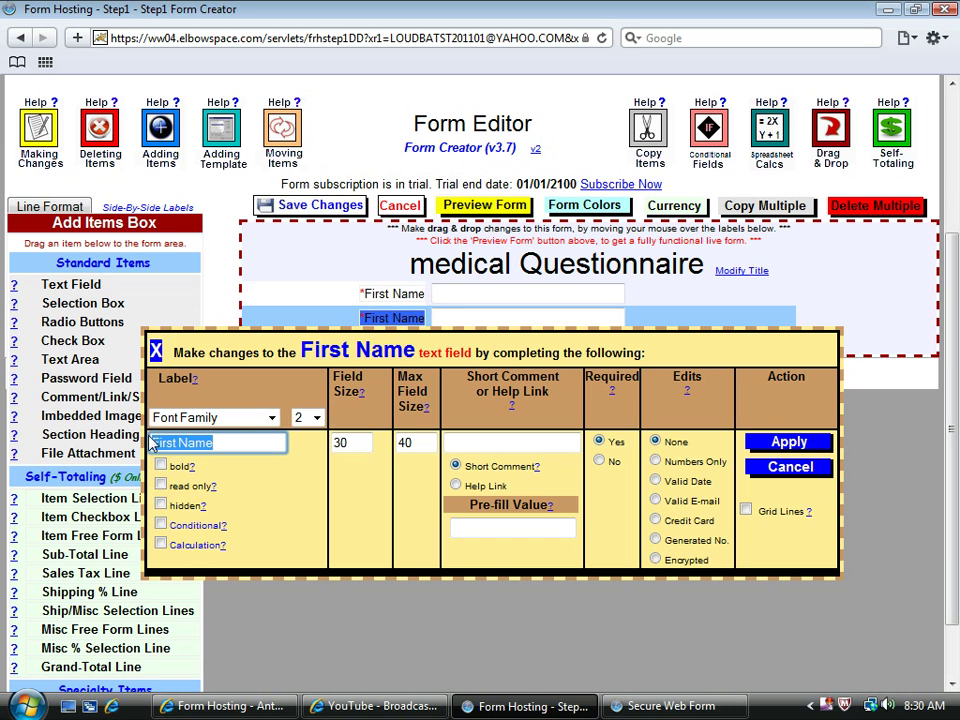
{"action": "type", "text": "M"}
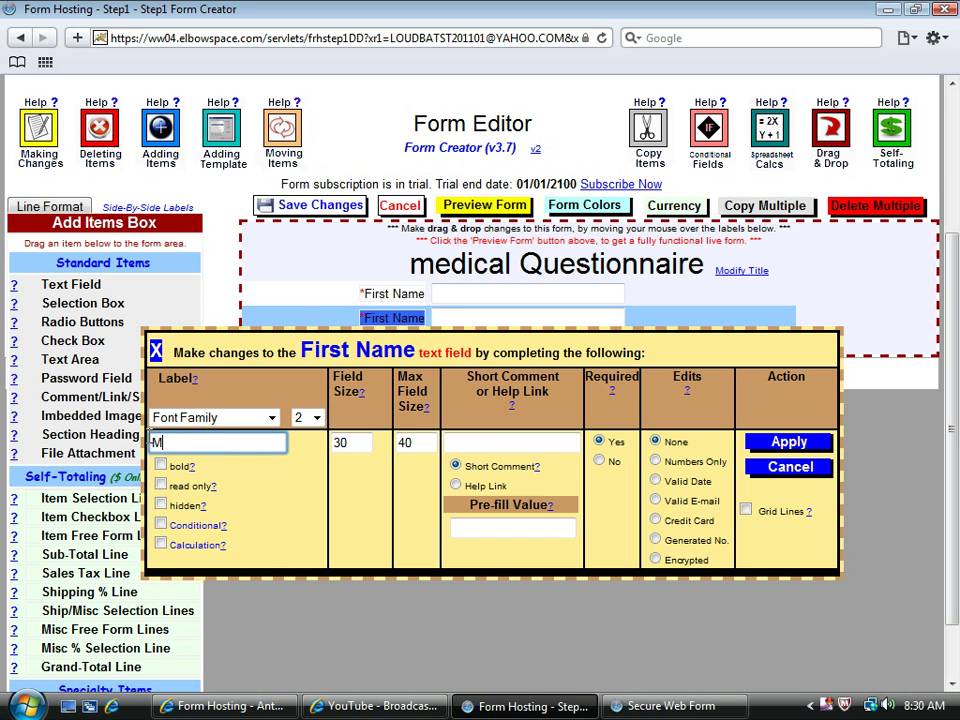
{"action": "type", "text": "iddle"}
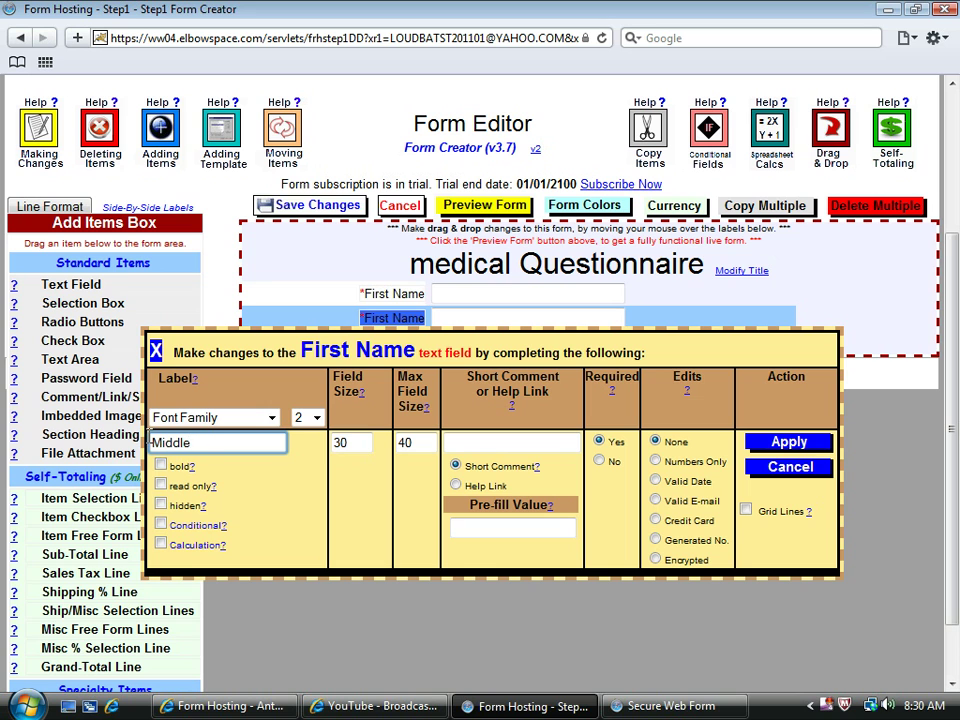
{"action": "type", "text": " Initial"}
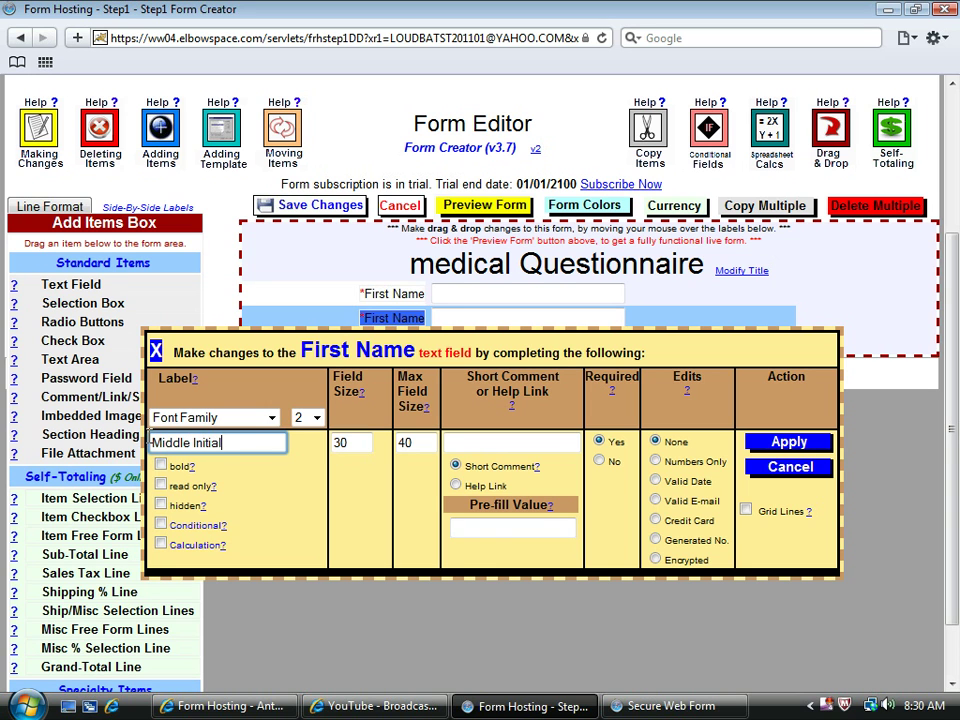
Set the Middle Initial field size and maximum size to 1, make it not required and apply the changes
{"action": "double_click", "coordinate": [358, 443]}
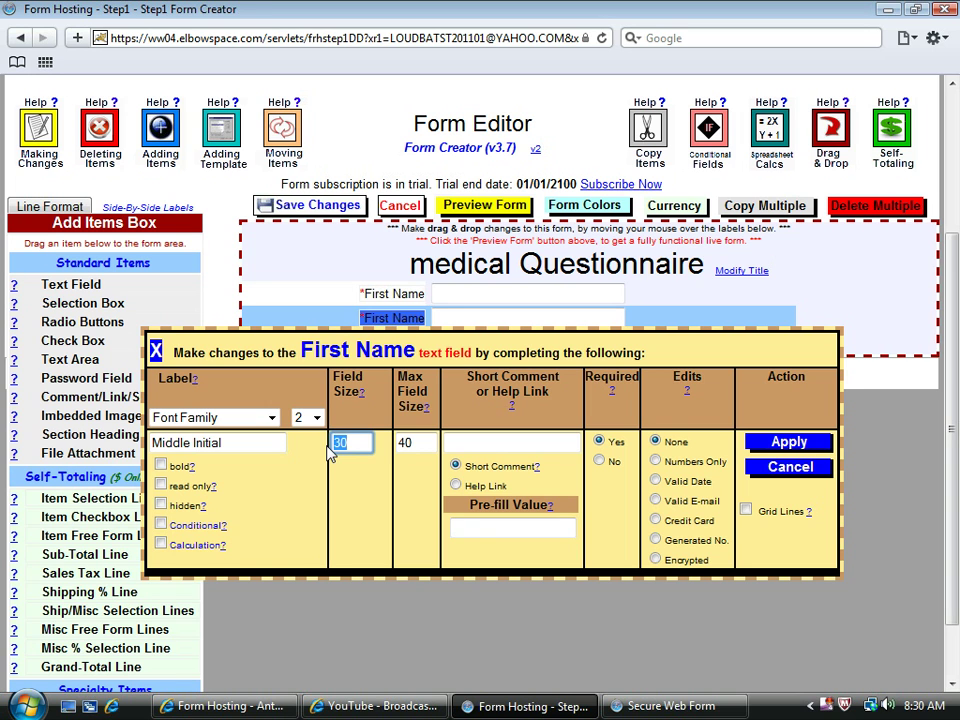
{"action": "type", "text": "1"}
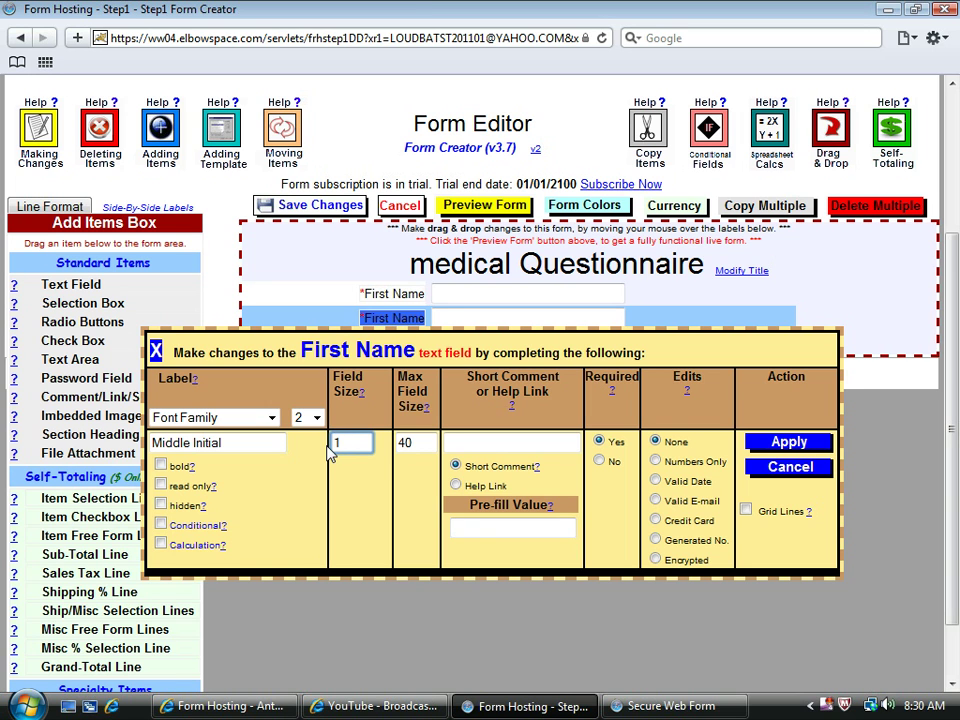
{"action": "key", "text": "Tab"}
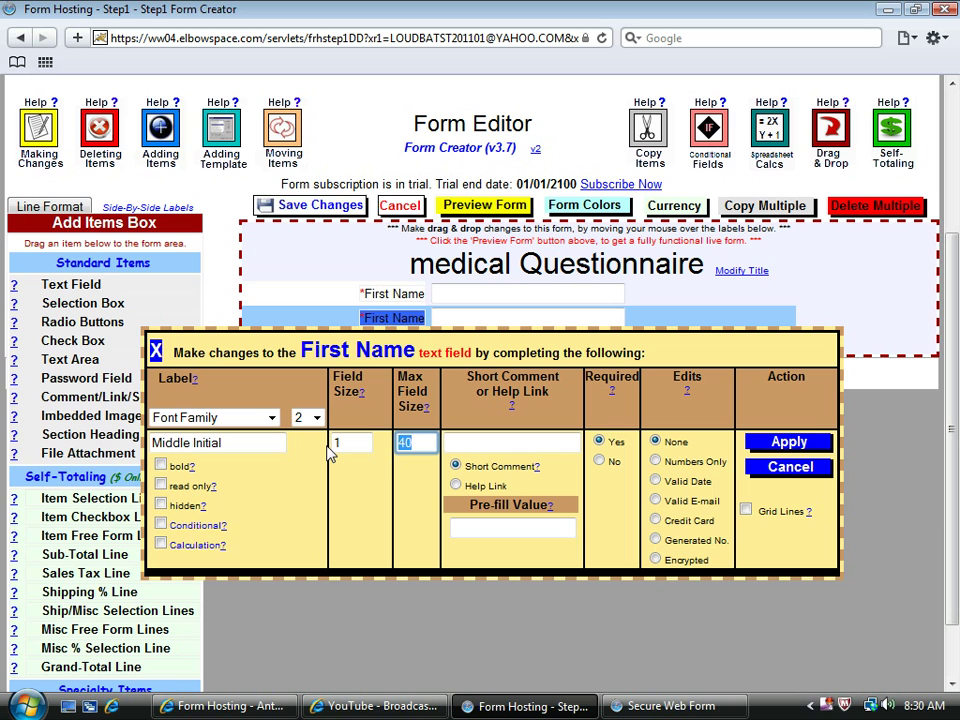
{"action": "type", "text": "1"}
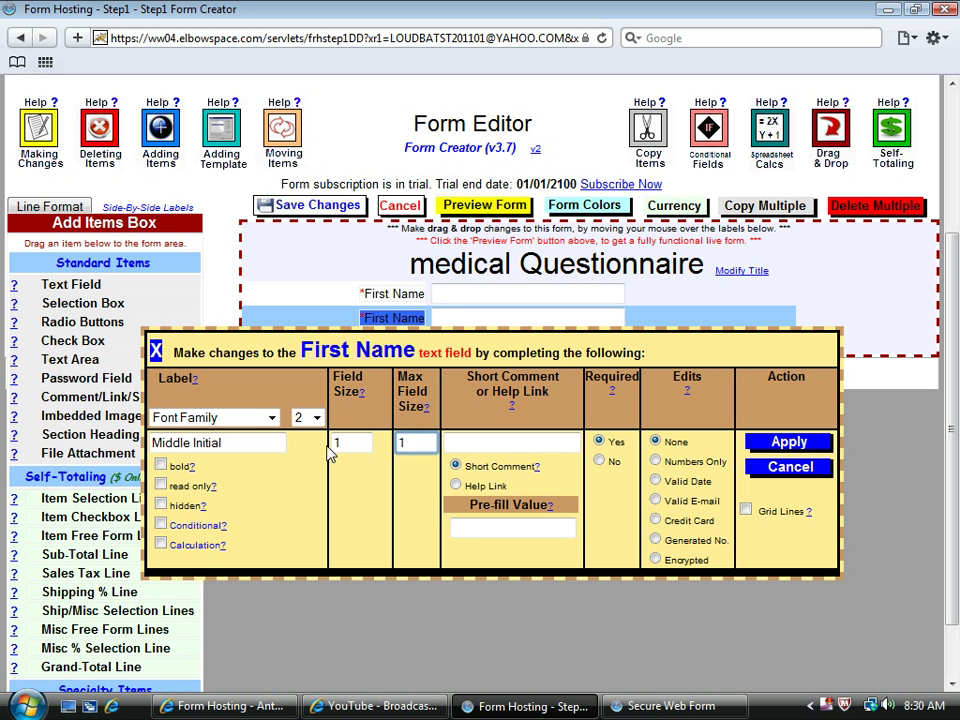
{"action": "left_click", "coordinate": [600, 461]}
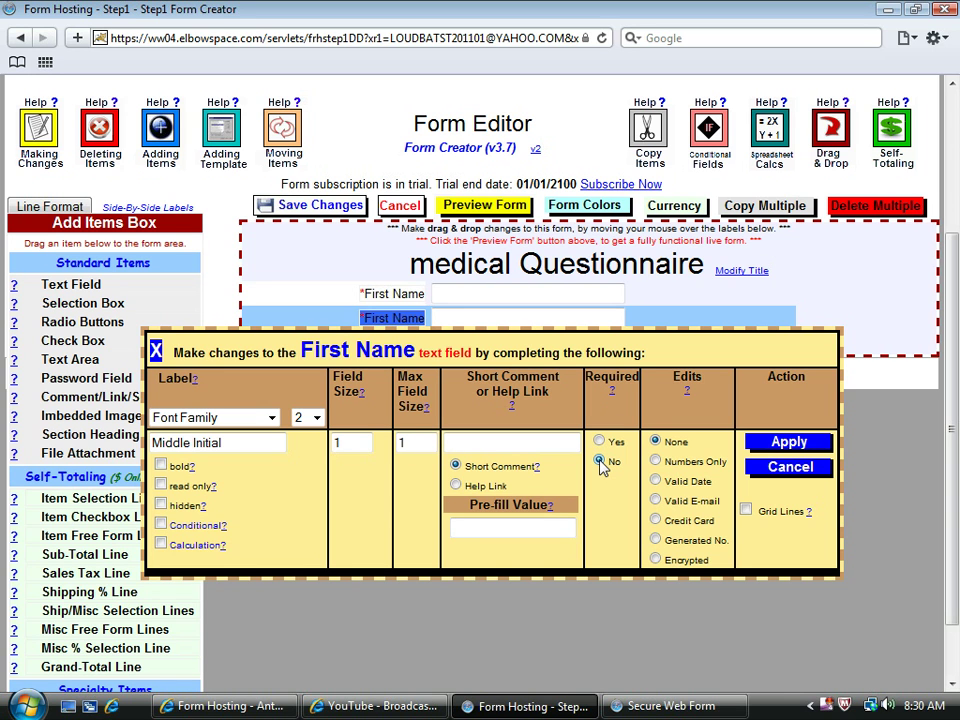
{"action": "left_click", "coordinate": [789, 447]}
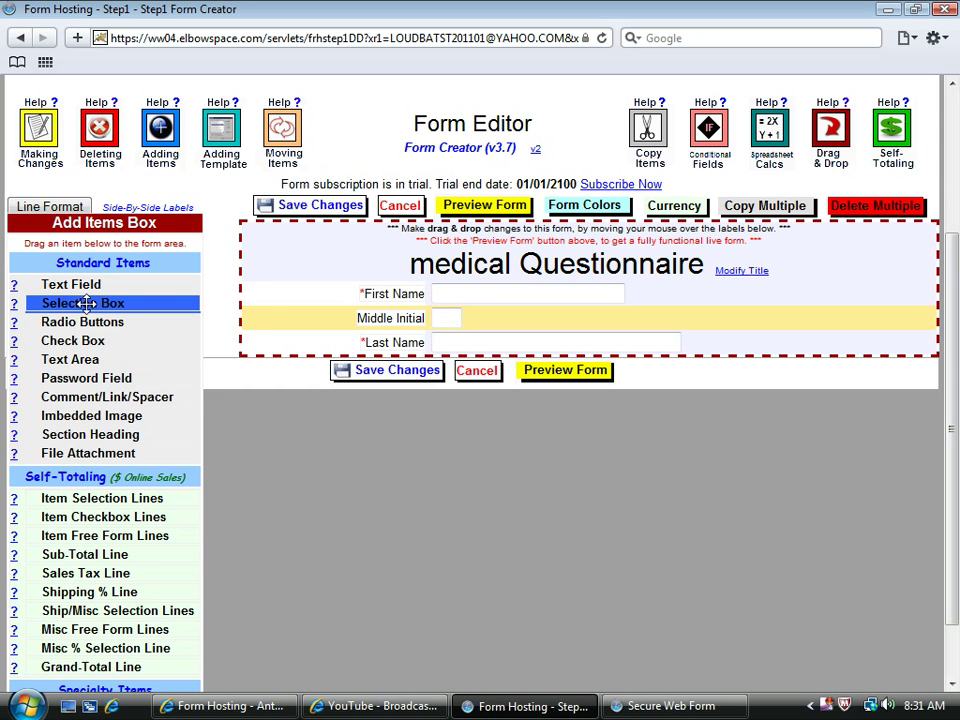
Insert a selection box below the Last Name field and label it "Marital Status"
{"action": "left_click_drag", "start_coordinate": [86, 303], "coordinate": [442, 351]}
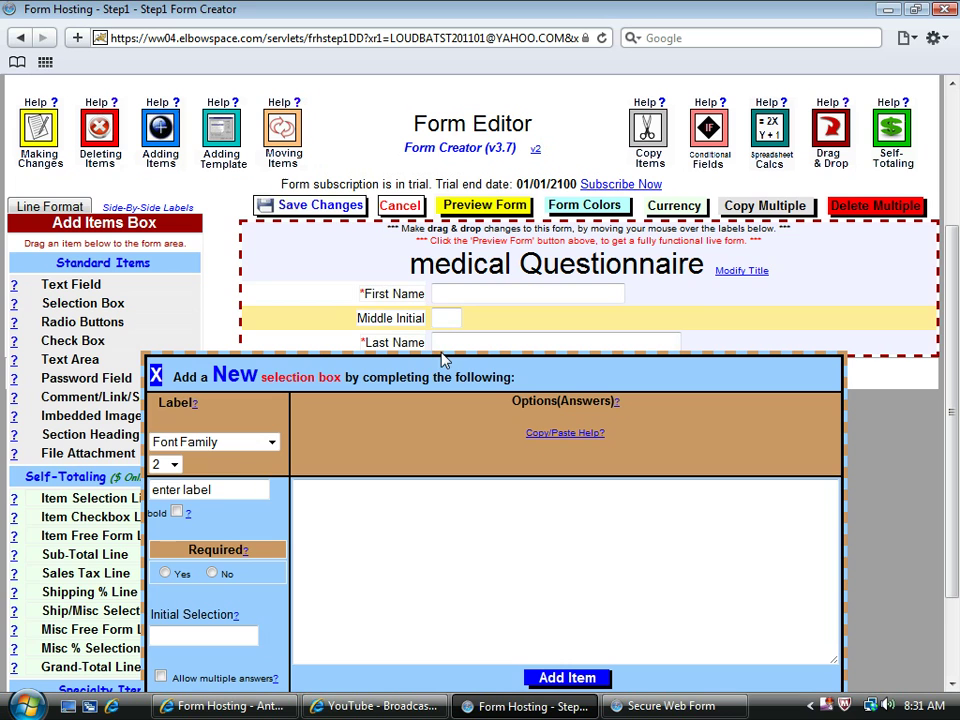
{"action": "left_click_drag", "start_coordinate": [221, 490], "coordinate": [150, 491]}
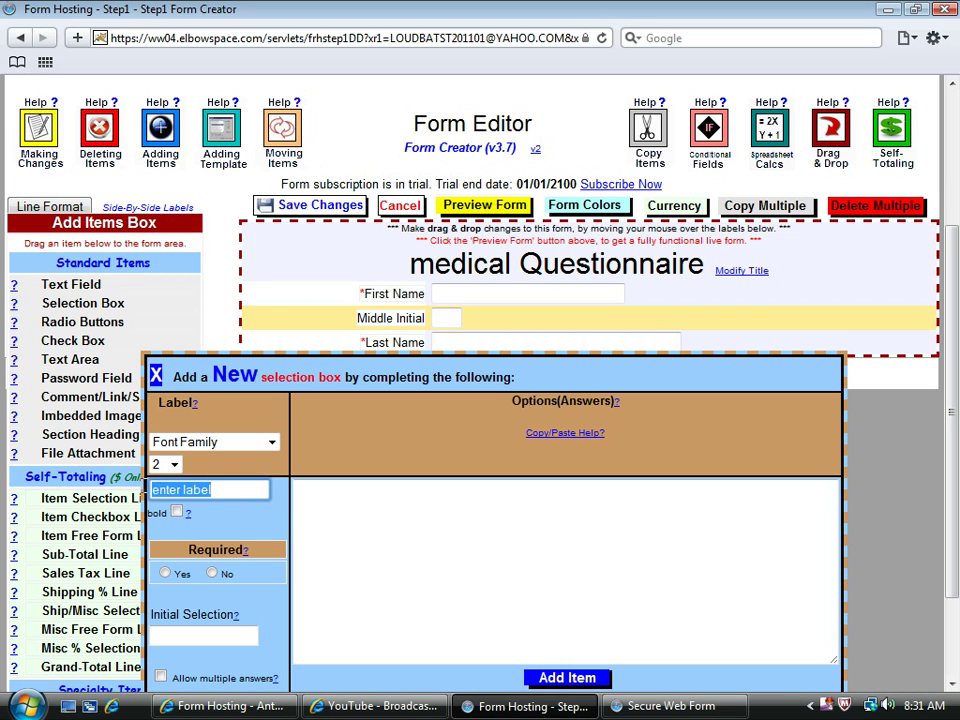
{"action": "type", "text": "M"}
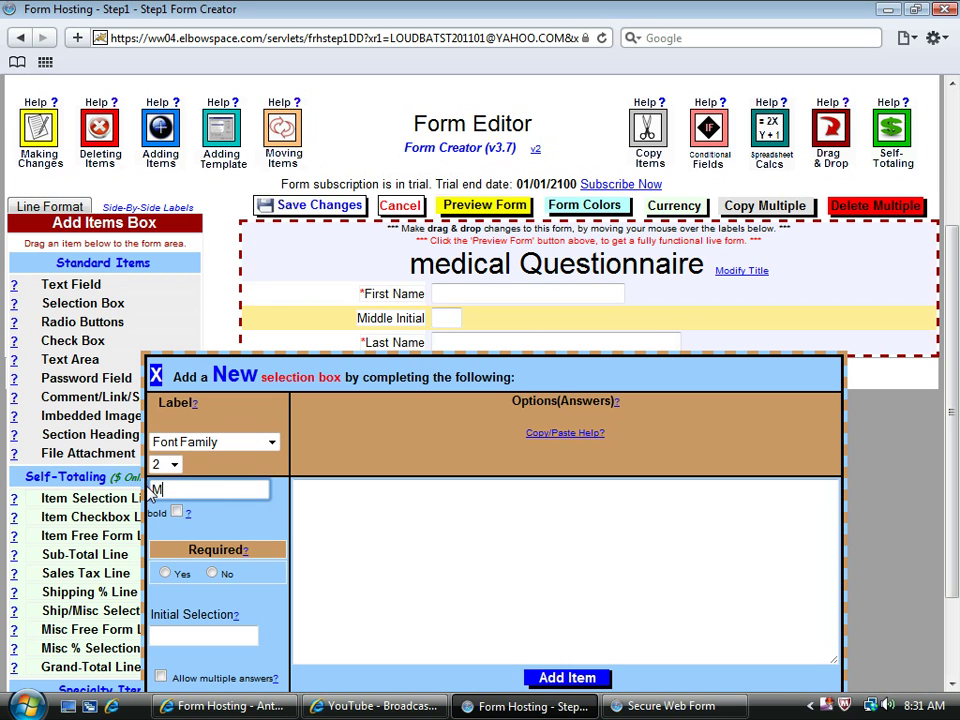
{"action": "type", "text": "arital St"}
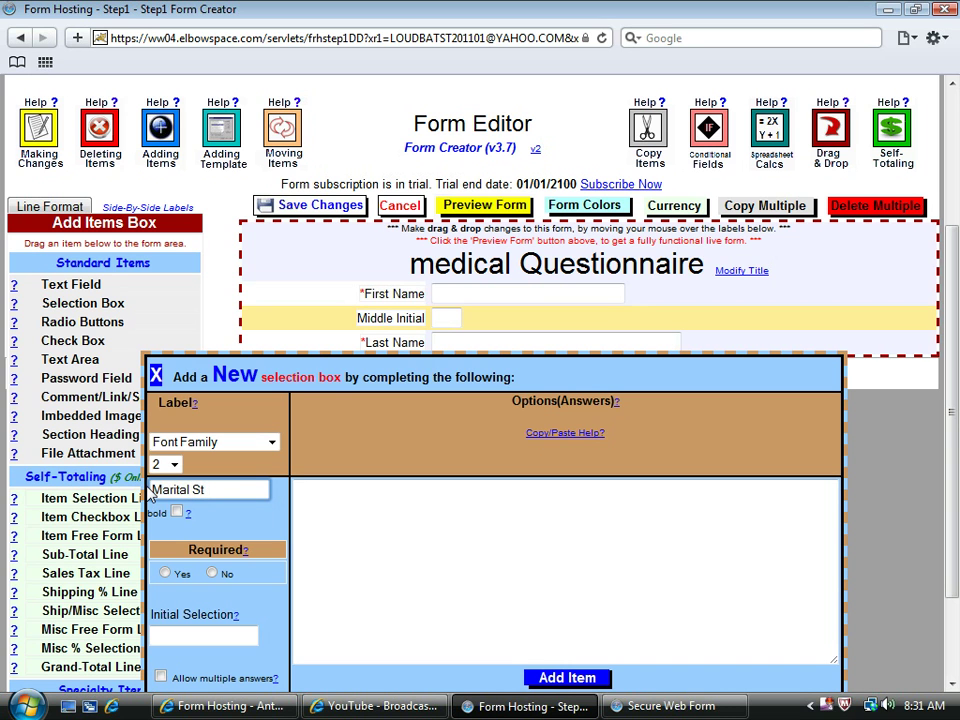
{"action": "type", "text": "atu"}
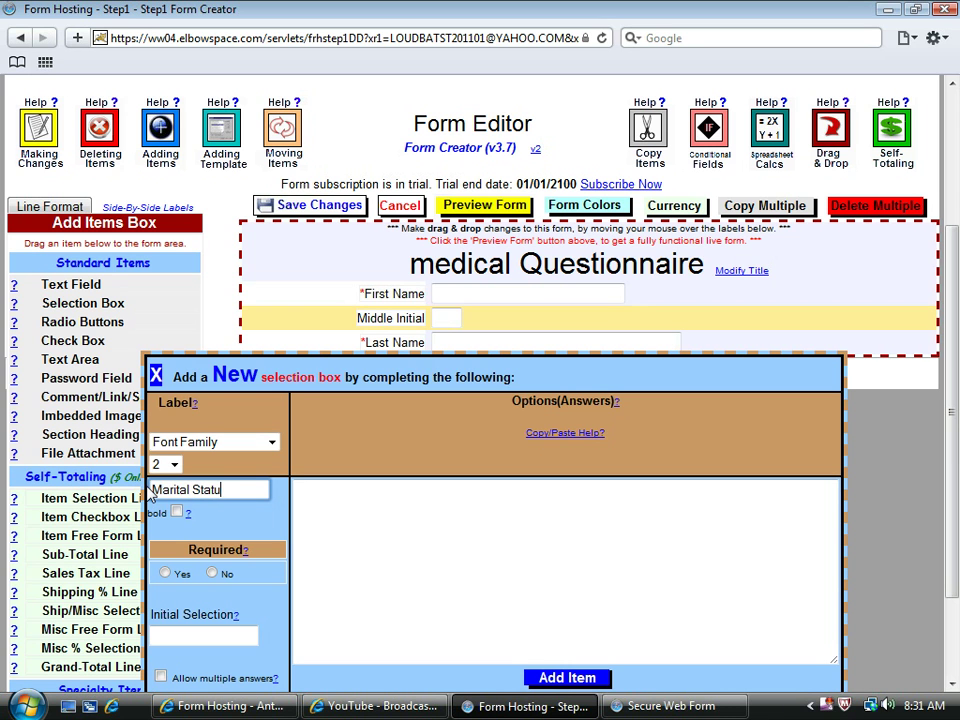
{"action": "type", "text": "s"}
Enter Single, Married, Divorced and Widowed as the Marital Status options, one per line
{"action": "left_click", "coordinate": [409, 510]}
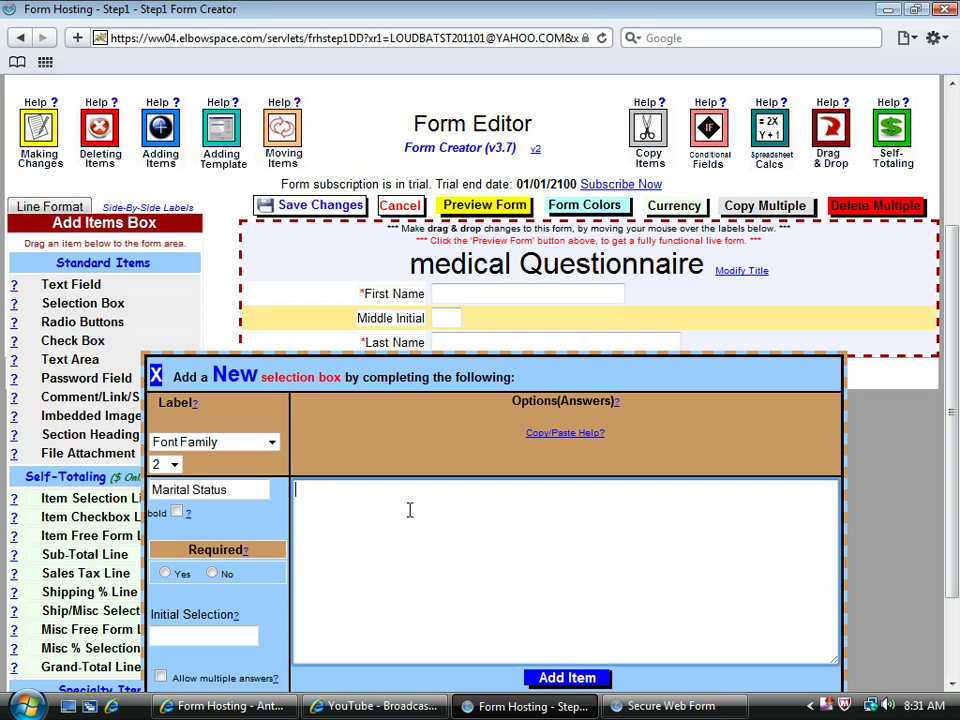
{"action": "type", "text": "Single"}
{"action": "key", "text": "Return"}
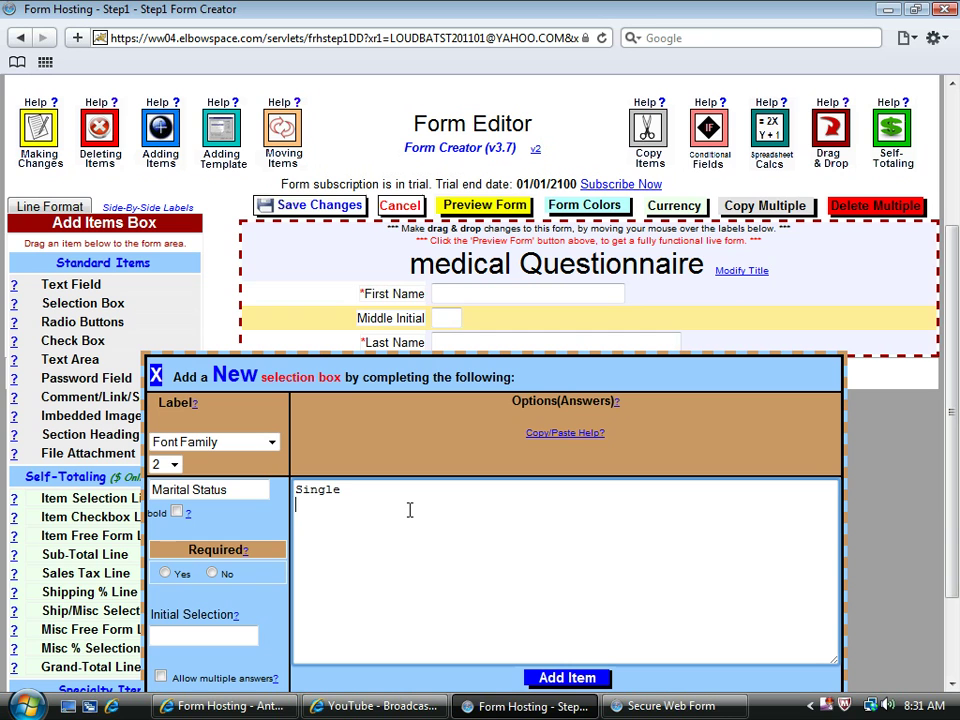
{"action": "type", "text": "Marri"}
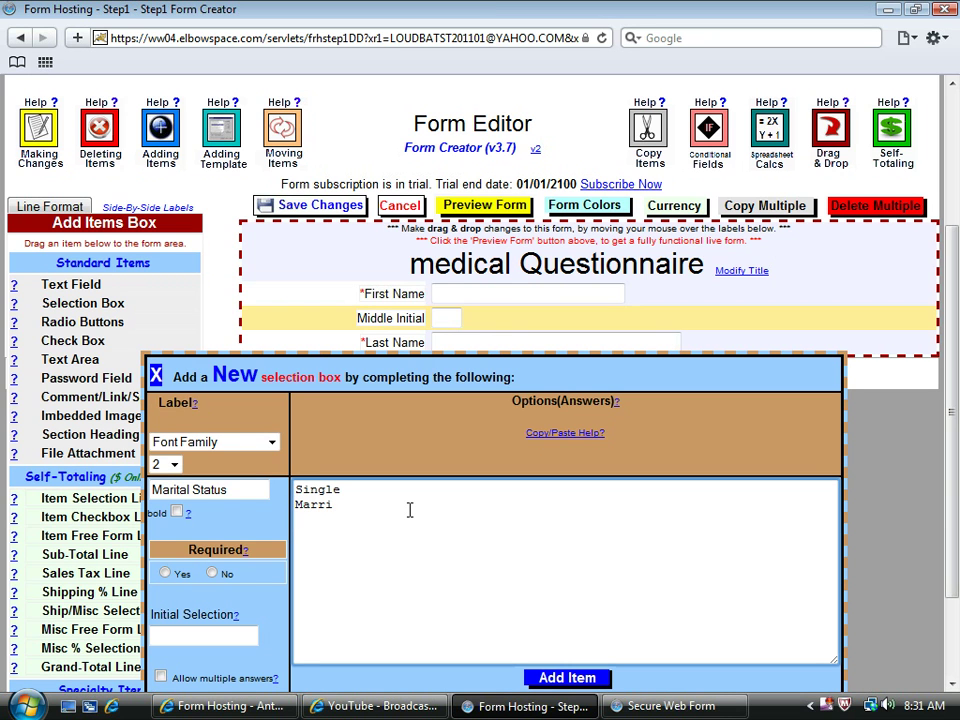
{"action": "type", "text": "ed"}
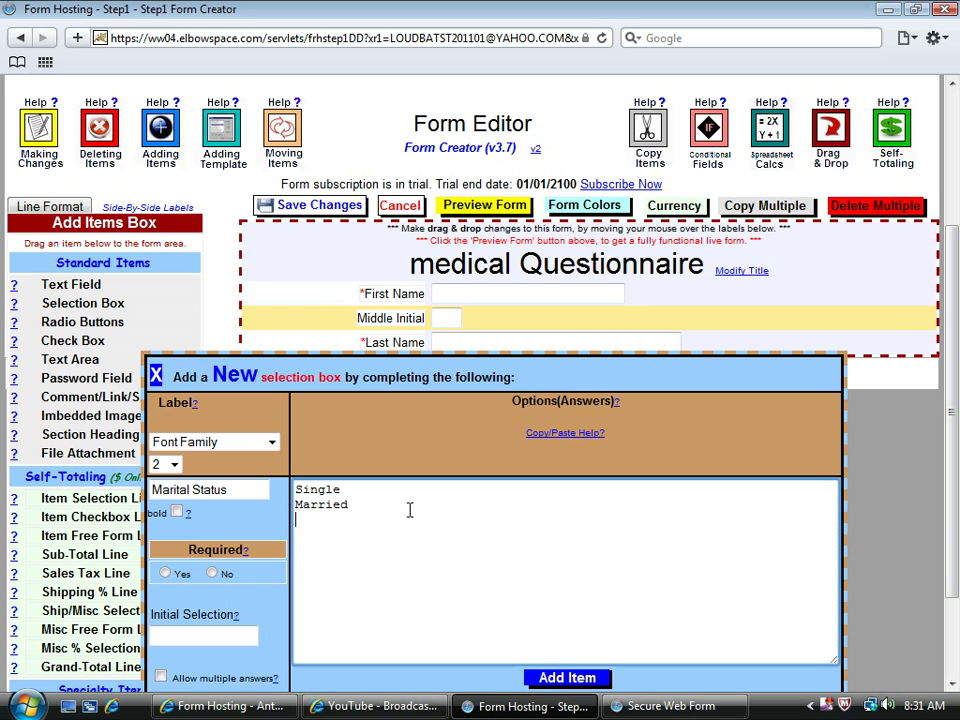
{"action": "key", "text": "Return"}
{"action": "type", "text": "Divo"}
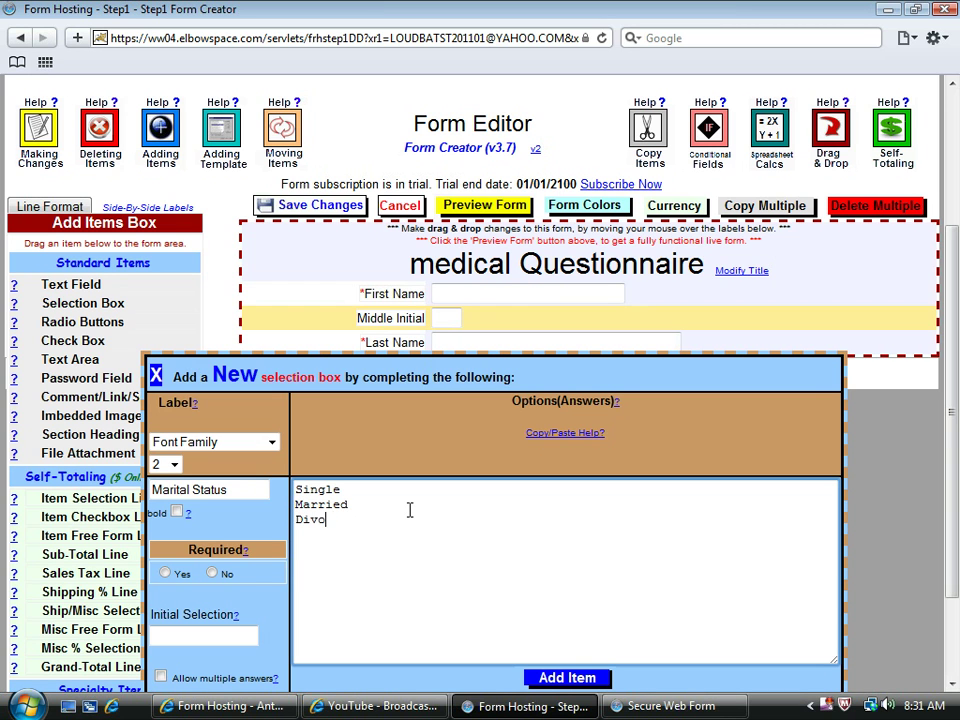
{"action": "type", "text": "rced"}
{"action": "key", "text": "Return"}
{"action": "type", "text": "Widow"}
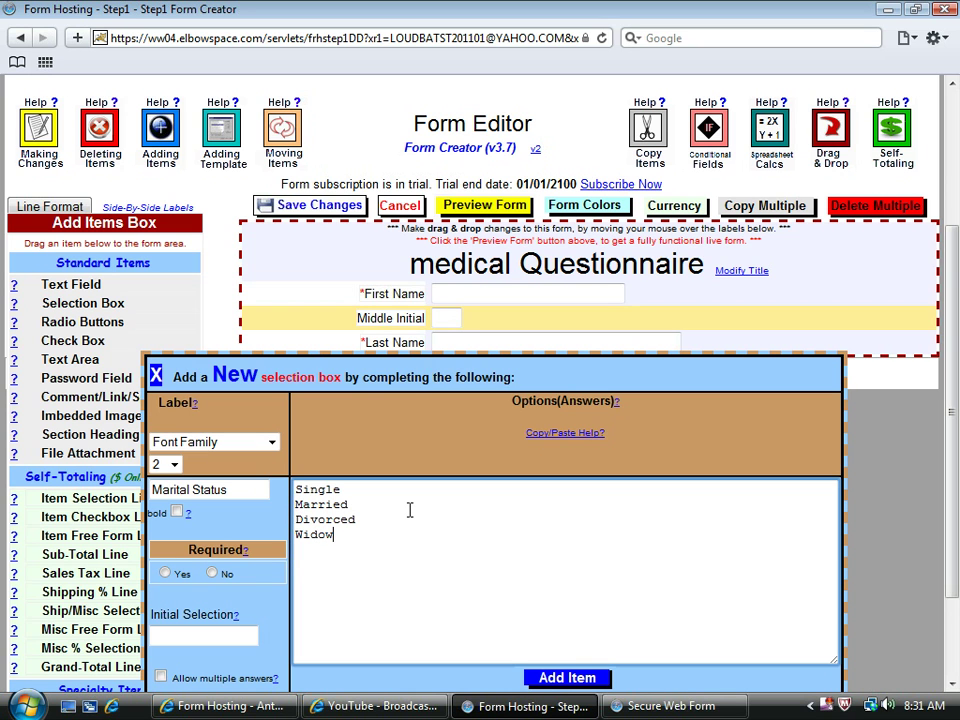
{"action": "type", "text": "ed"}
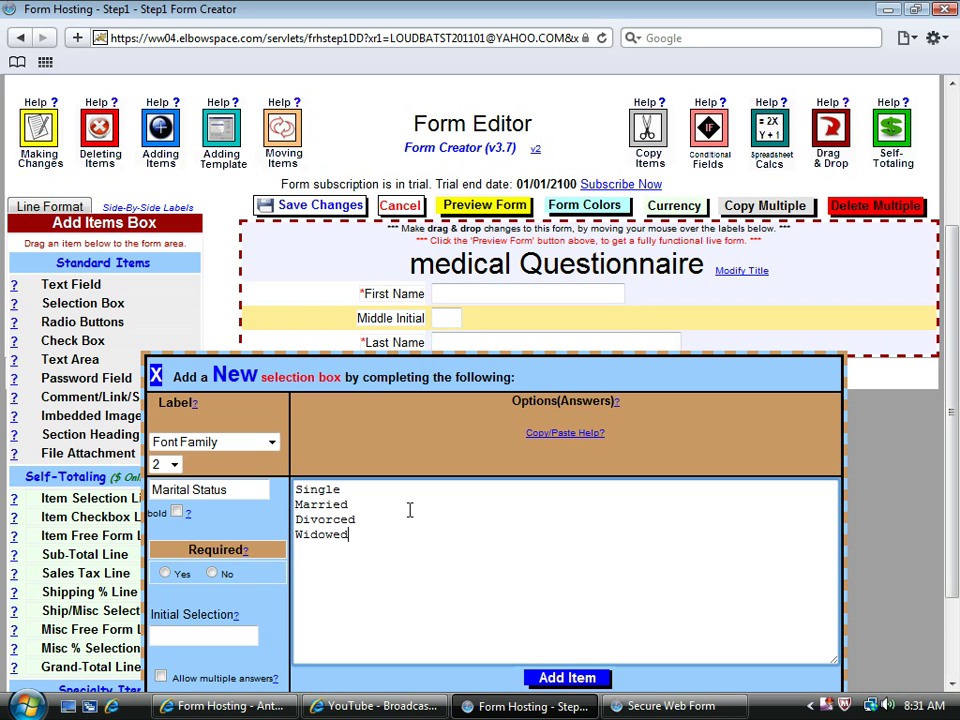
Make Marital Status required, add the item to the form and check its list of choices
{"action": "left_click", "coordinate": [166, 573]}
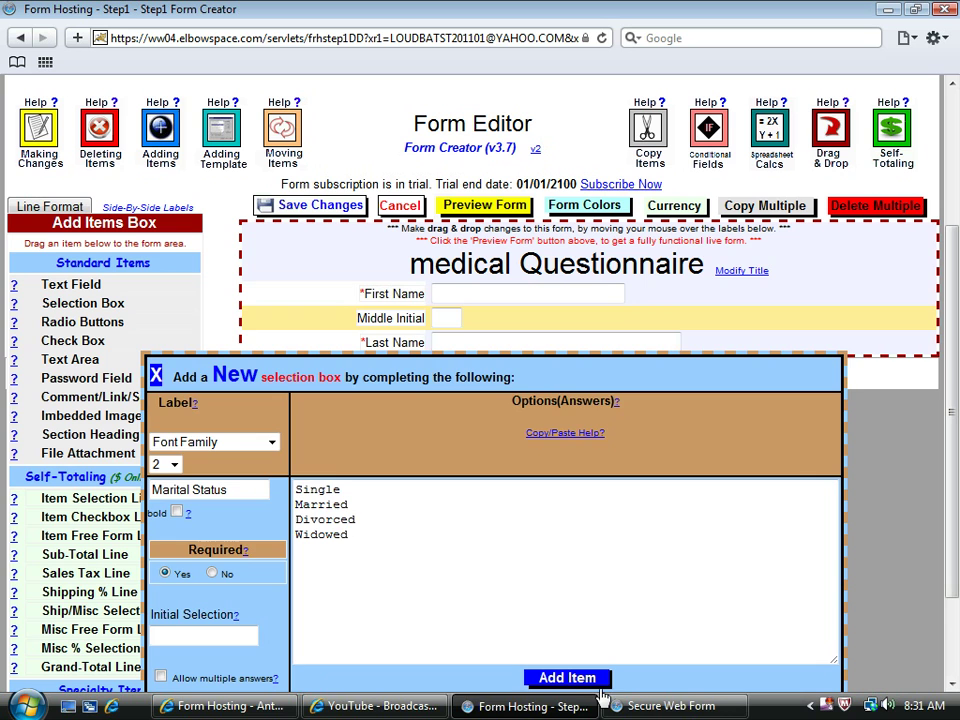
{"action": "left_click", "coordinate": [567, 678]}
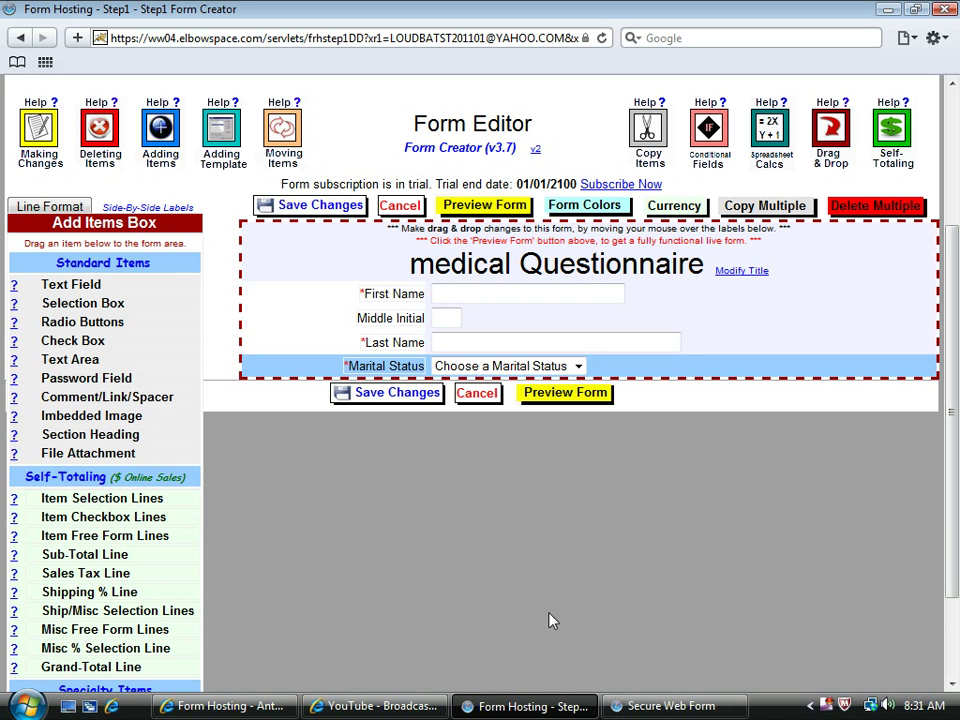
{"action": "left_click", "coordinate": [578, 367]}
{"action": "left_click", "coordinate": [578, 367]}
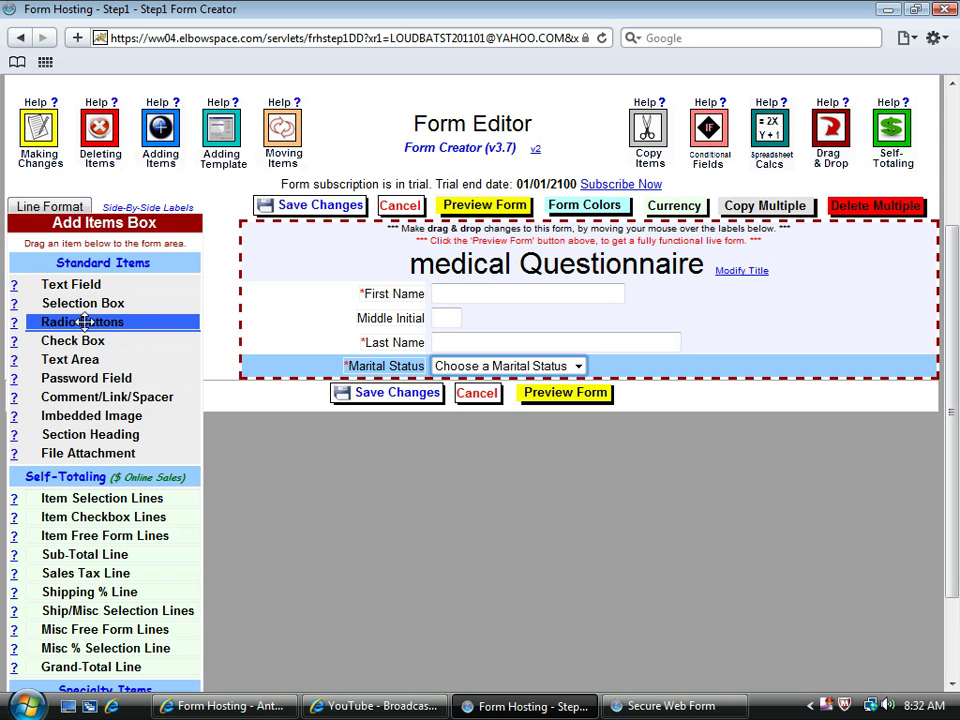
Insert radio buttons between Last Name and Marital Status and label them "Gender"
{"action": "left_click_drag", "start_coordinate": [85, 321], "coordinate": [434, 354]}
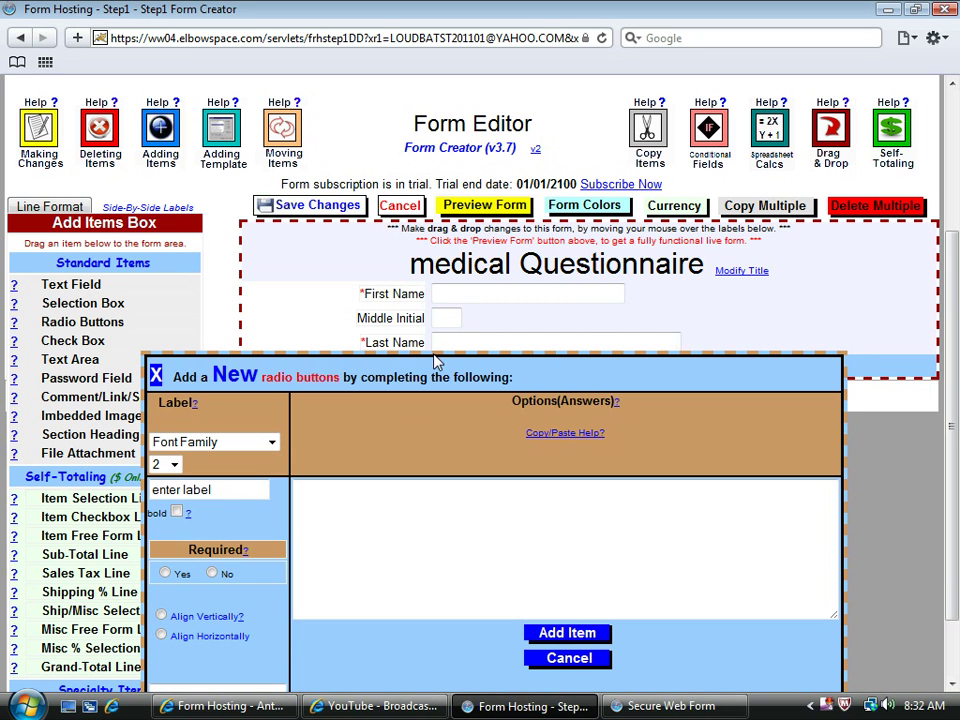
{"action": "left_click_drag", "start_coordinate": [221, 490], "coordinate": [152, 489]}
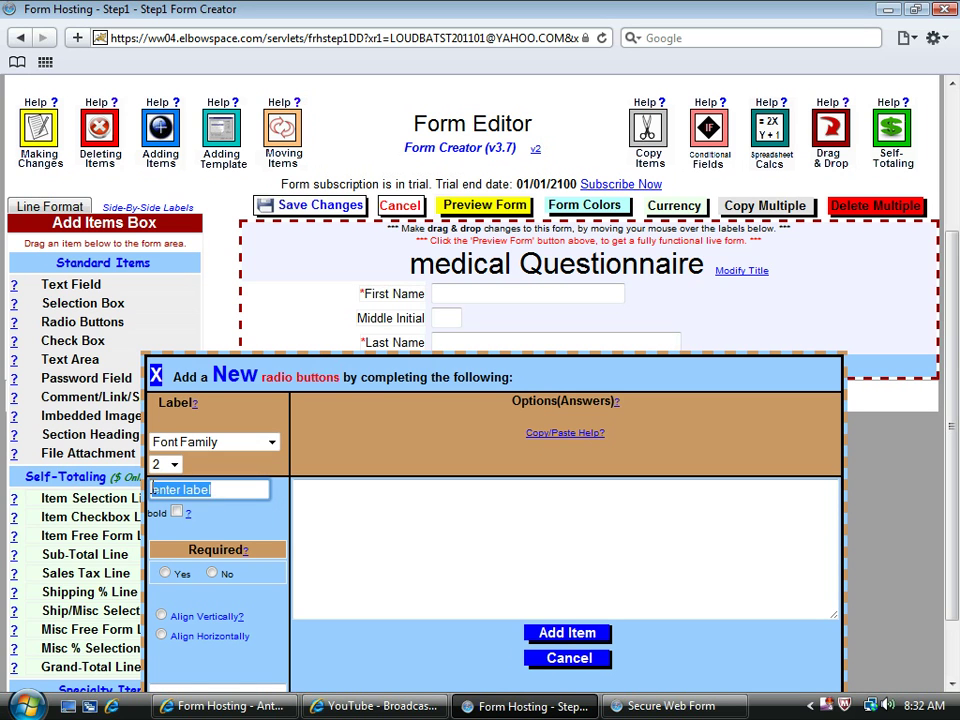
{"action": "type", "text": "Gender"}
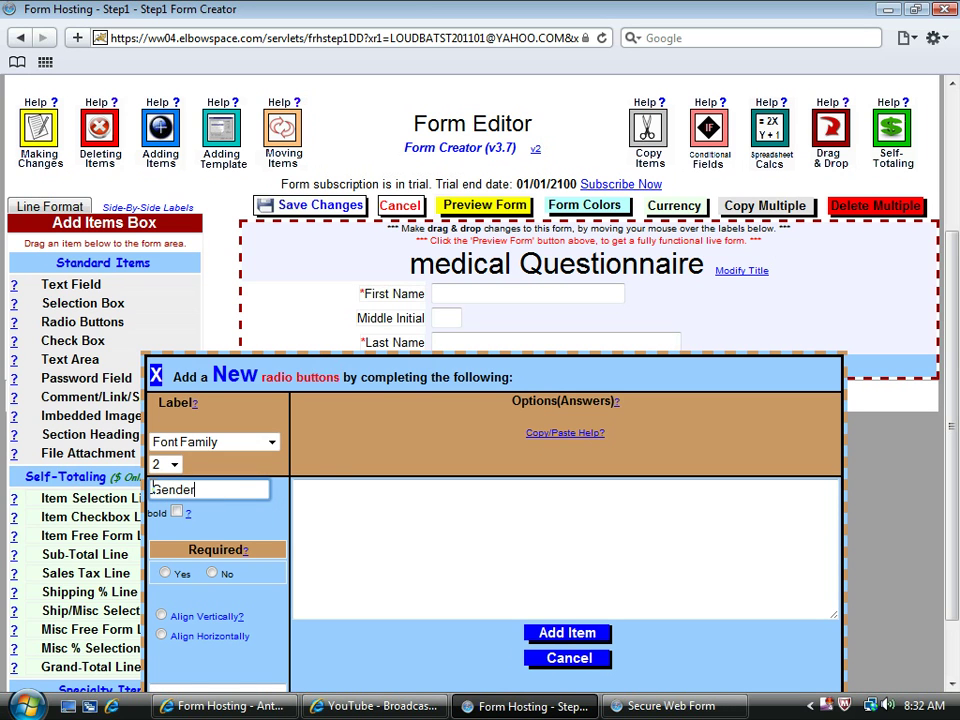
Give the Gender radio buttons the options Male and Female, make them required and horizontally aligned, and add the item
{"action": "left_click", "coordinate": [382, 498]}
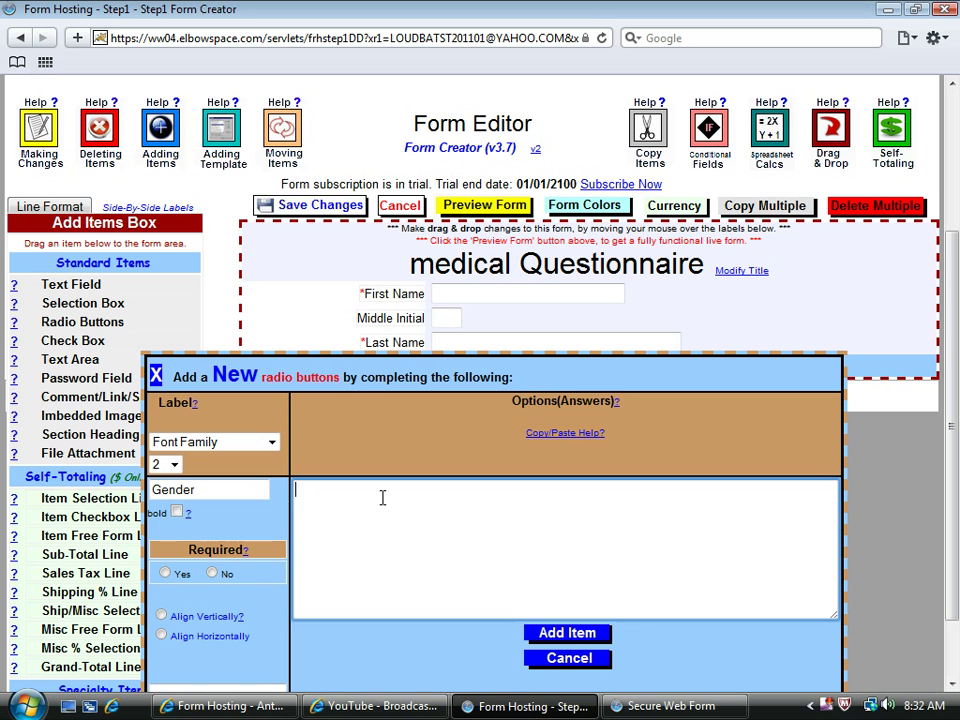
{"action": "type", "text": "M"}
{"action": "type", "text": "alke"}
{"action": "key", "text": "BackSpace"}
{"action": "key", "text": "BackSpace"}
{"action": "type", "text": "e"}
{"action": "key", "text": "Return"}
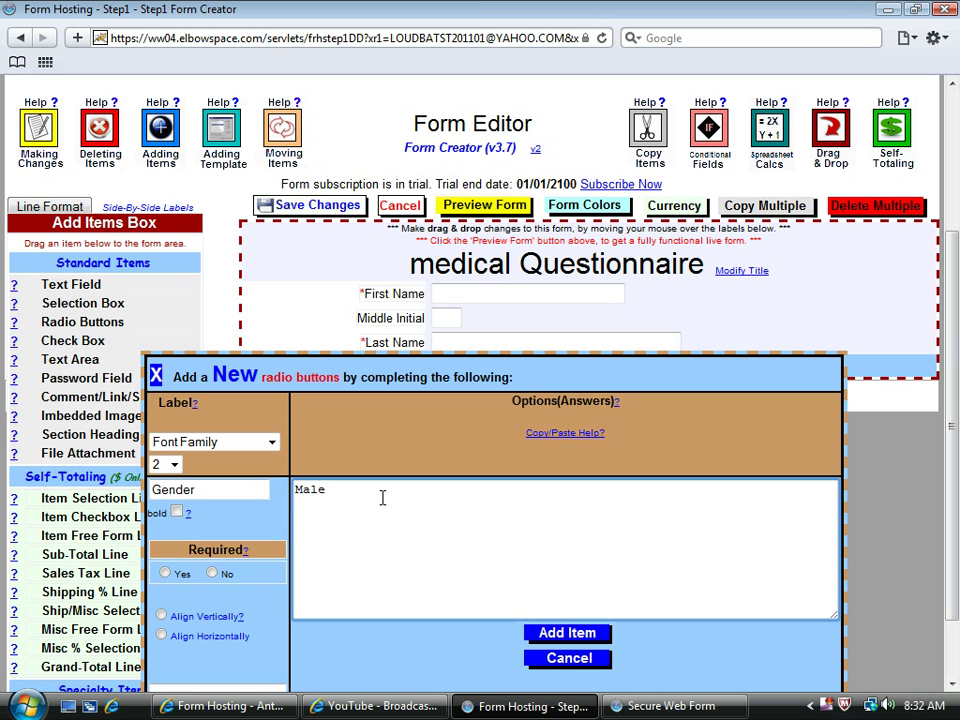
{"action": "type", "text": "Female"}
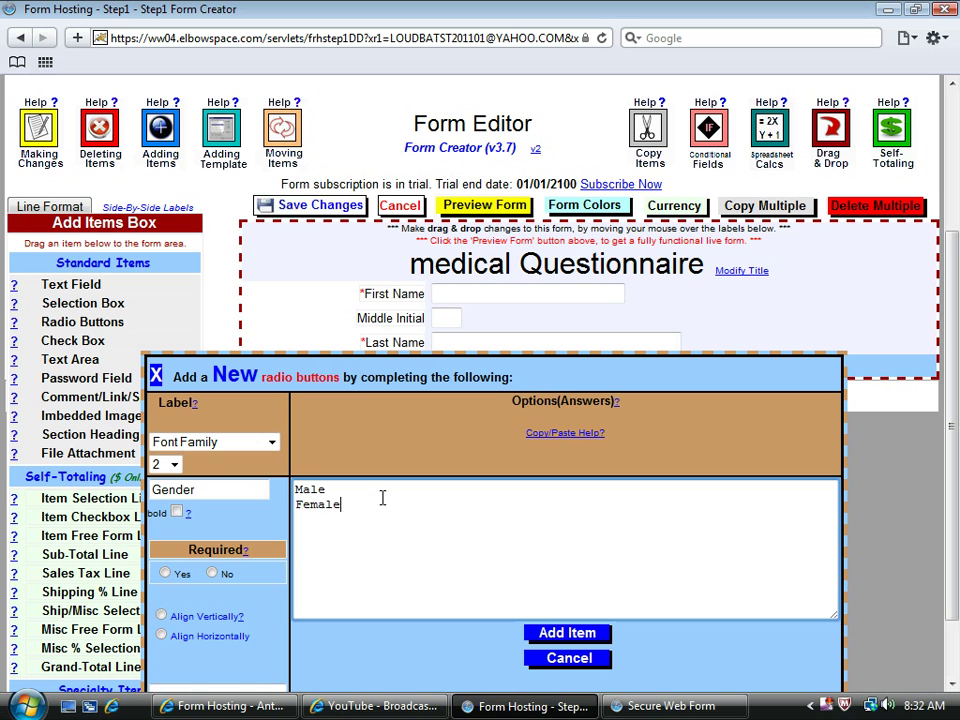
{"action": "left_click", "coordinate": [165, 574]}
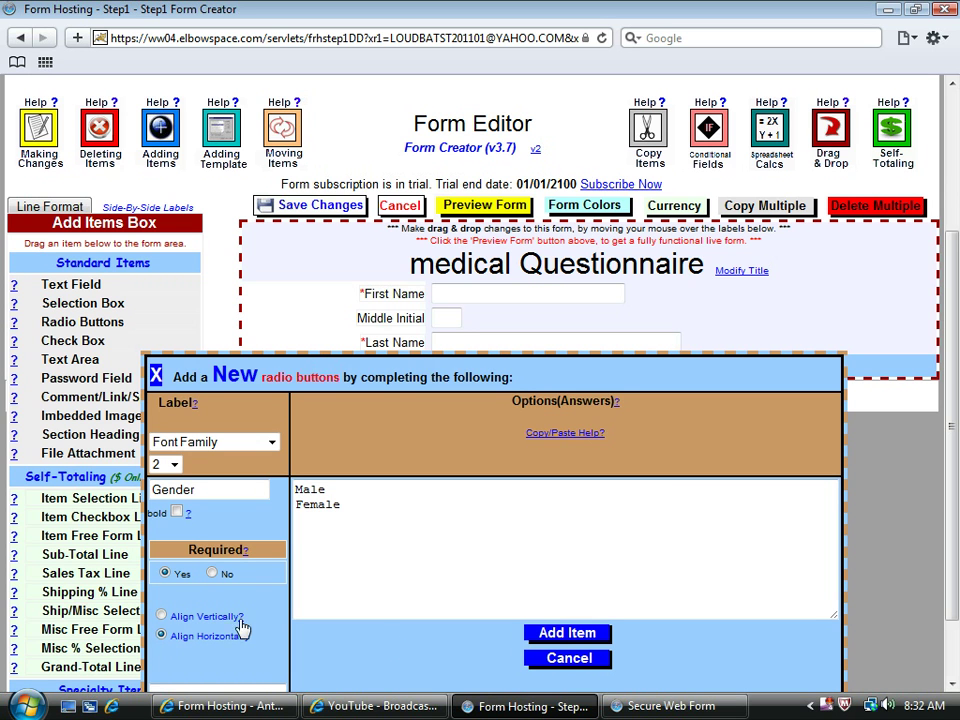
{"action": "left_click", "coordinate": [556, 634]}
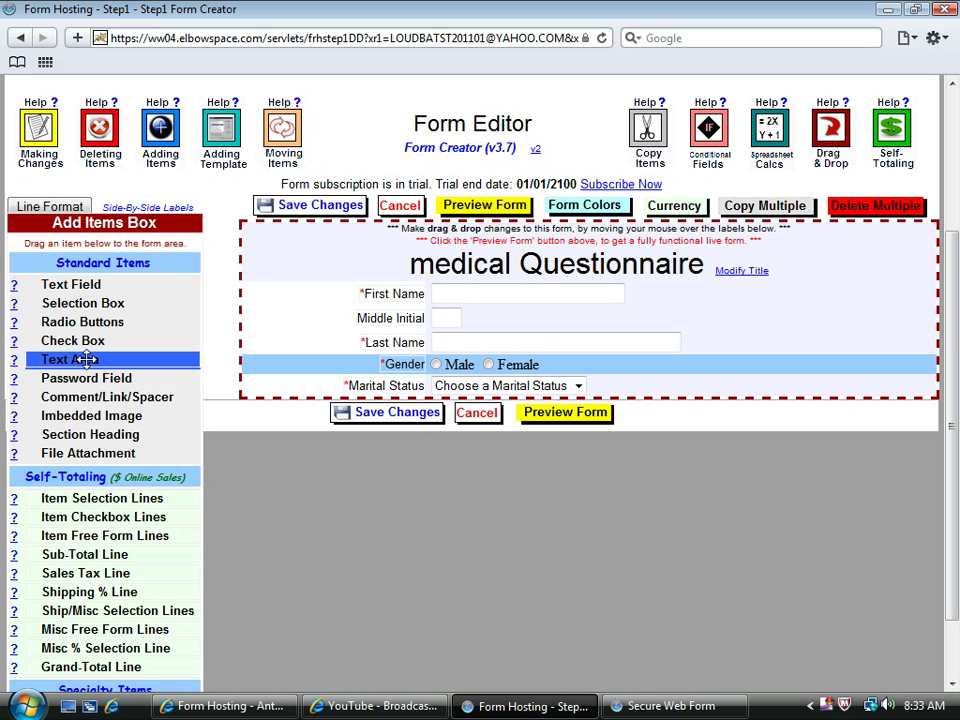
Add a required text area labelled "Reason for your visit" beneath Marital Status and save the form
{"action": "left_click_drag", "start_coordinate": [88, 364], "coordinate": [424, 394]}
{"action": "left_click", "coordinate": [228, 510]}
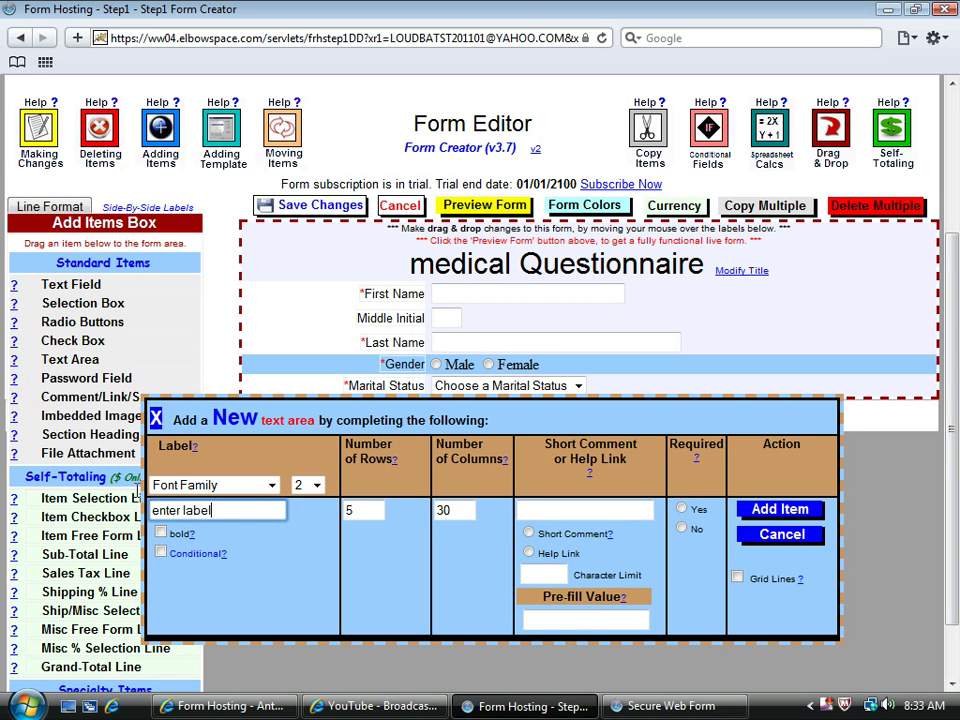
{"action": "left_click_drag", "start_coordinate": [210, 510], "coordinate": [150, 512]}
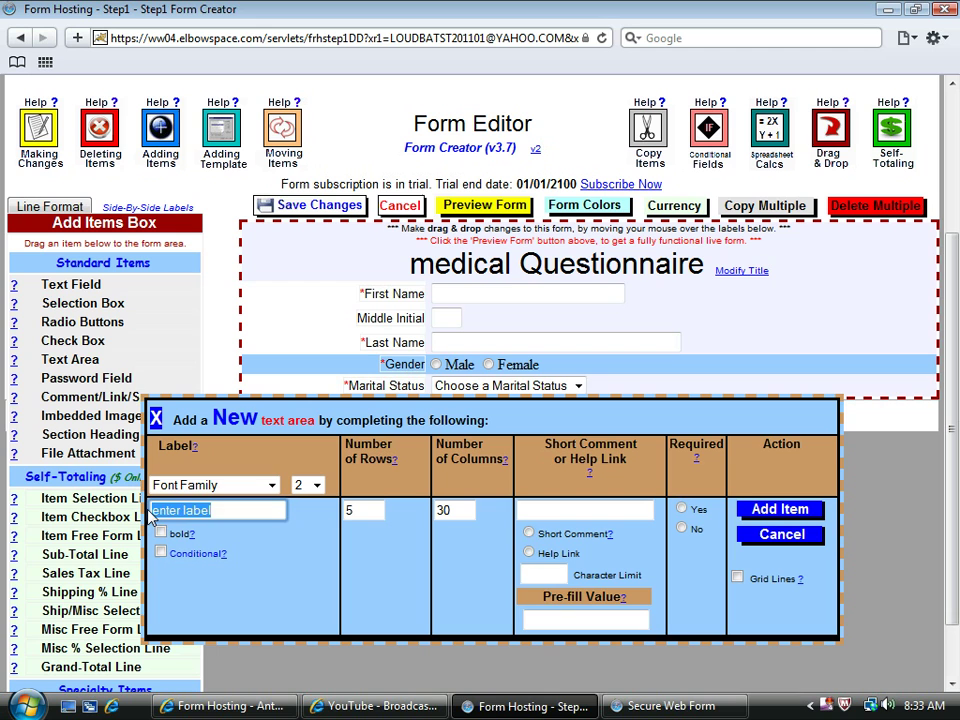
{"action": "type", "text": "Reason"}
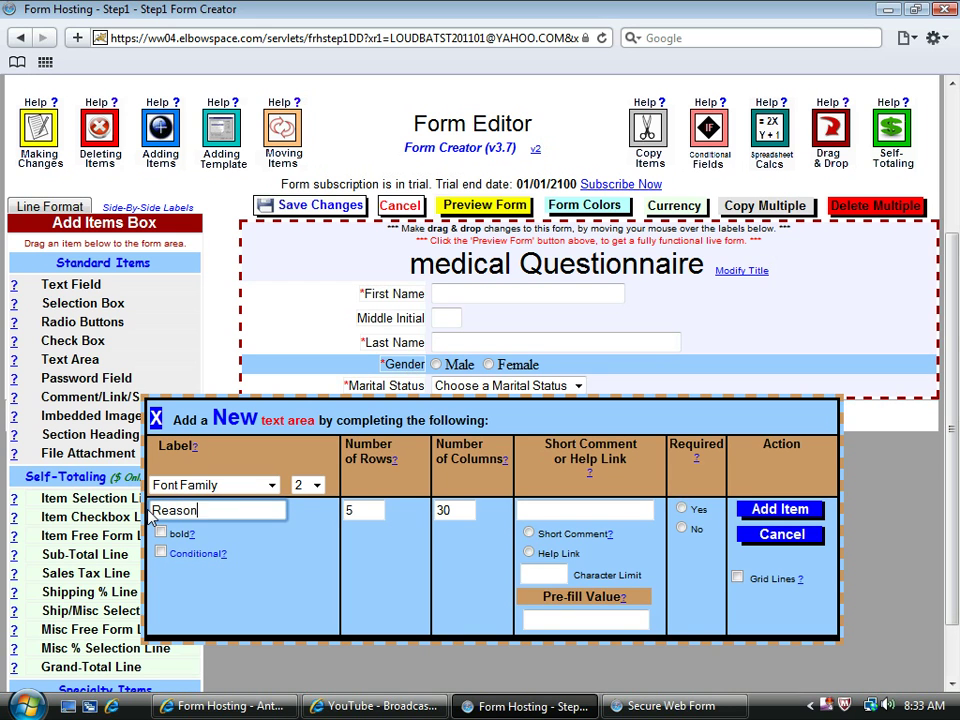
{"action": "type", "text": " for your visit"}
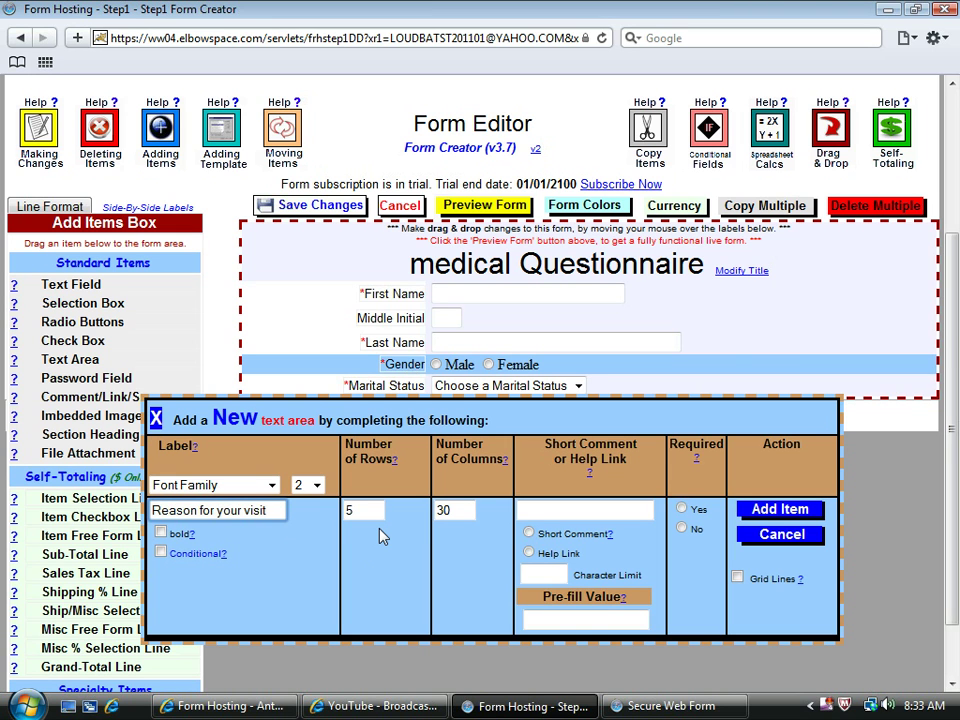
{"action": "left_click", "coordinate": [682, 510]}
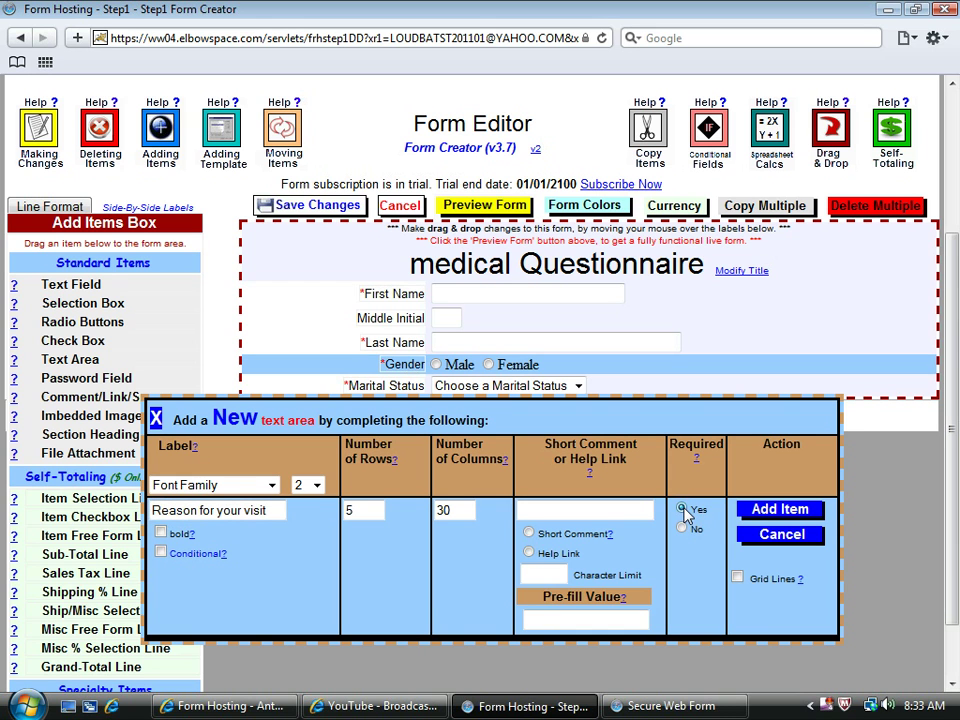
{"action": "left_click", "coordinate": [780, 510]}
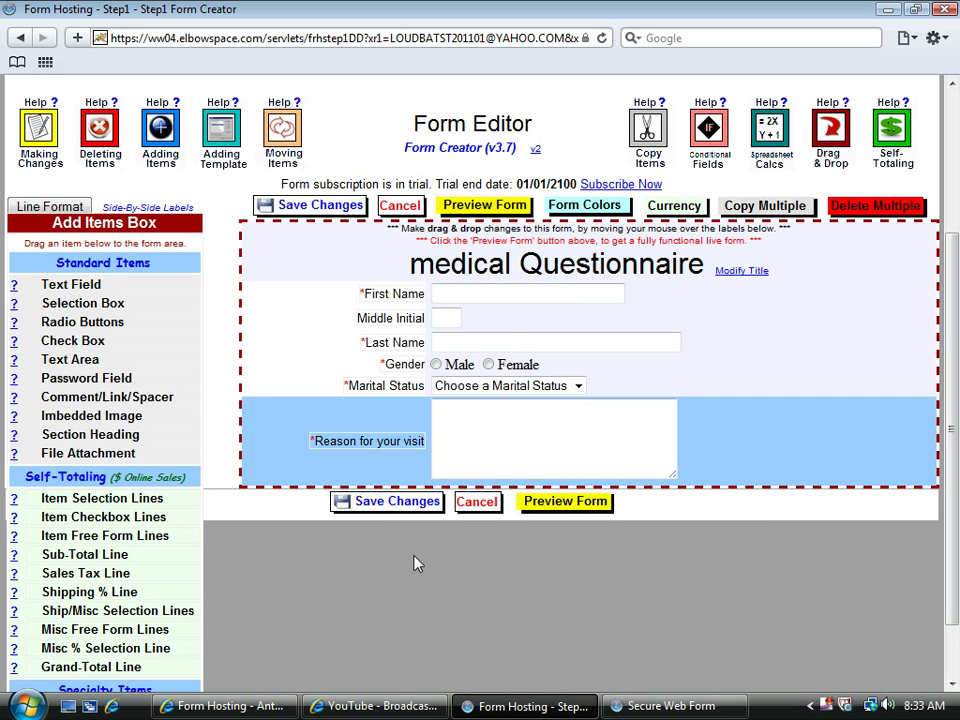
{"action": "left_click", "coordinate": [404, 505]}
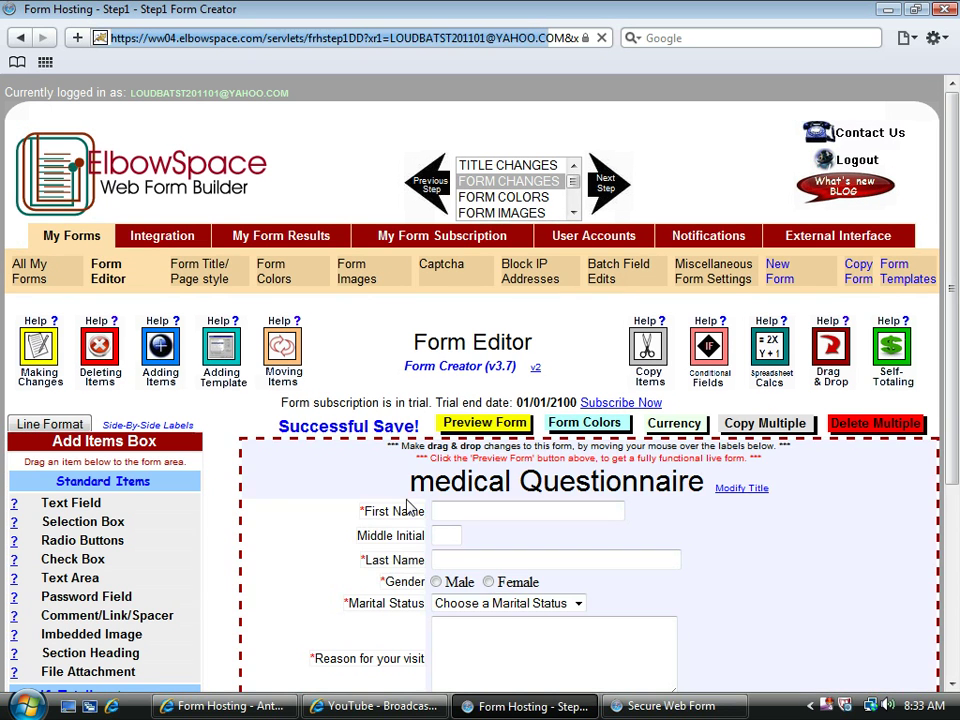
Preview the live form, look at its Marital Status choices and close the preview
{"action": "mouse_move", "coordinate": [408, 507]}
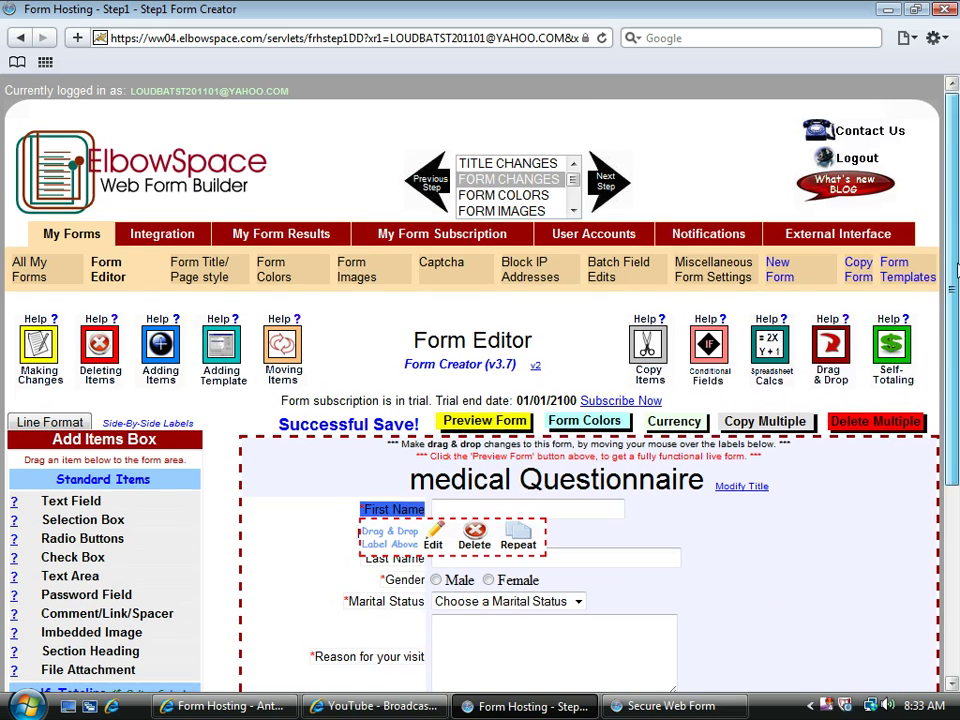
{"action": "scroll", "coordinate": [957, 268], "scroll_direction": "down", "scroll_amount": 4}
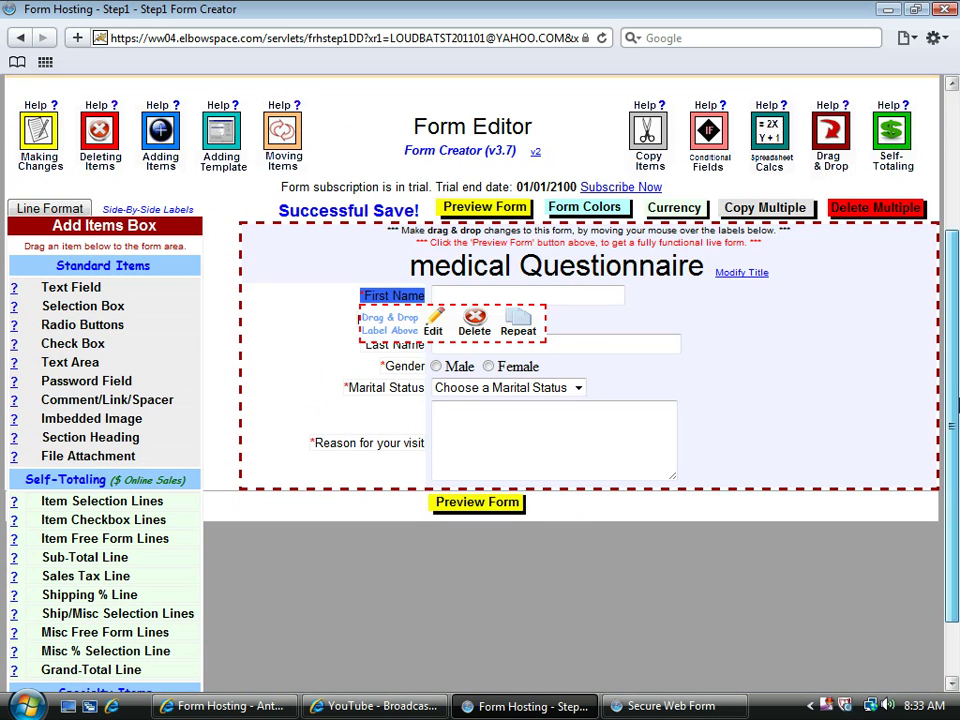
{"action": "left_click", "coordinate": [478, 208]}
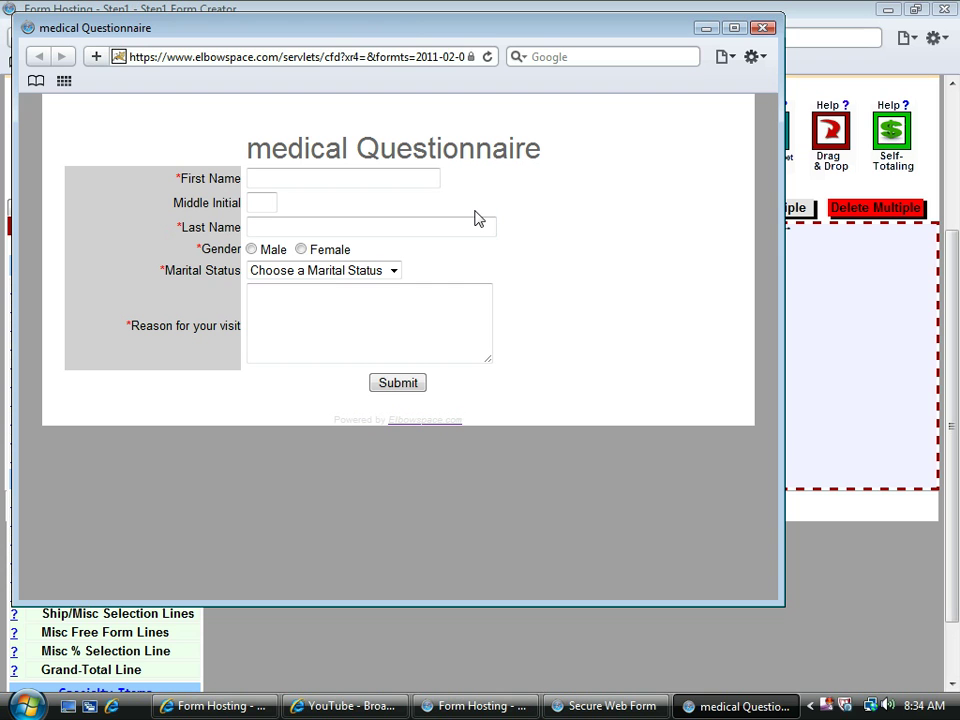
{"action": "left_click", "coordinate": [395, 276]}
{"action": "left_click", "coordinate": [395, 277]}
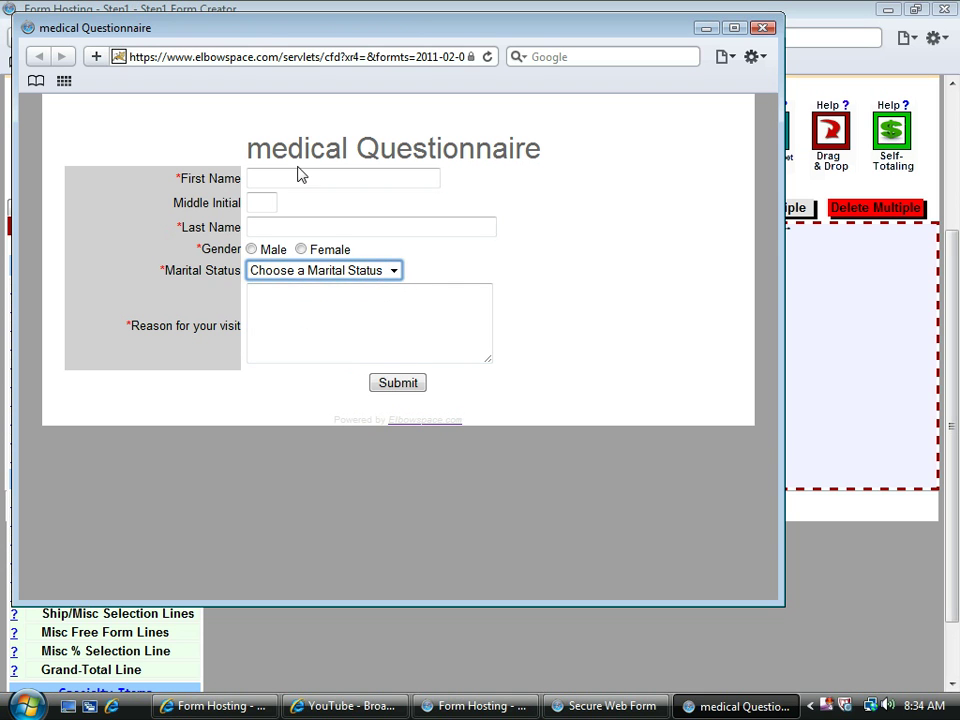
{"action": "left_click", "coordinate": [762, 27]}
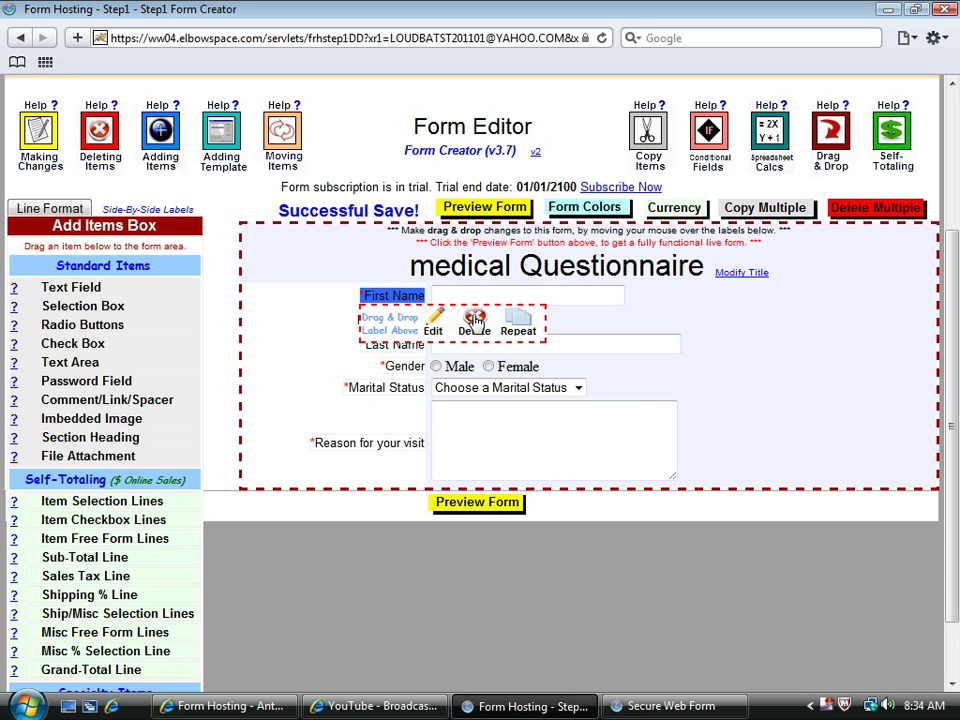
Delete every item from the form, from First Name through Reason for your visit, and save the changes
{"action": "left_click", "coordinate": [474, 320]}
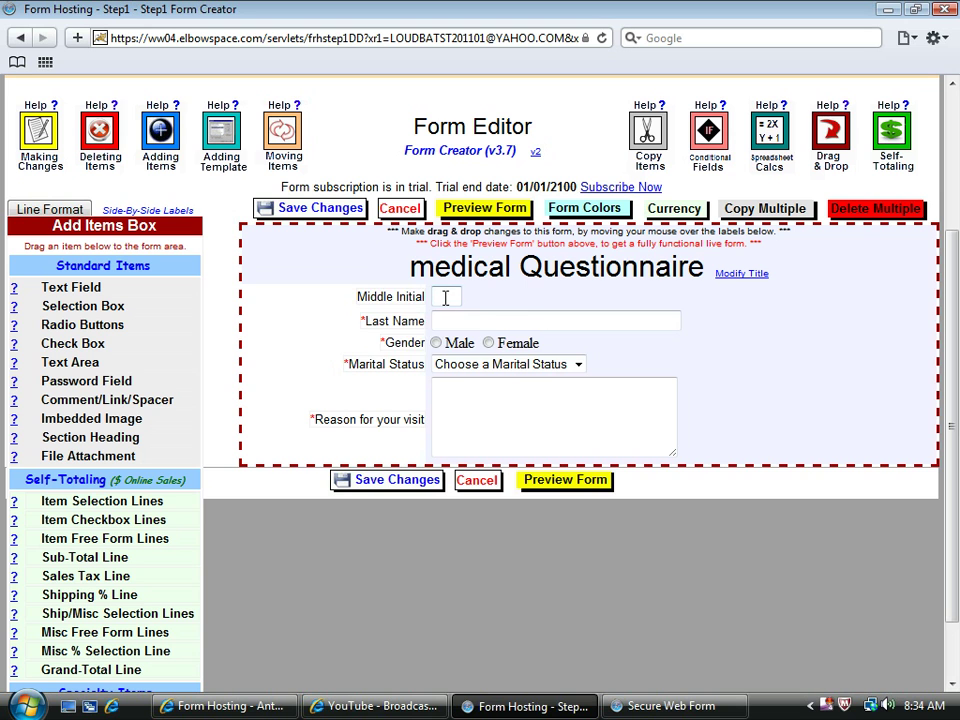
{"action": "left_click", "coordinate": [474, 328]}
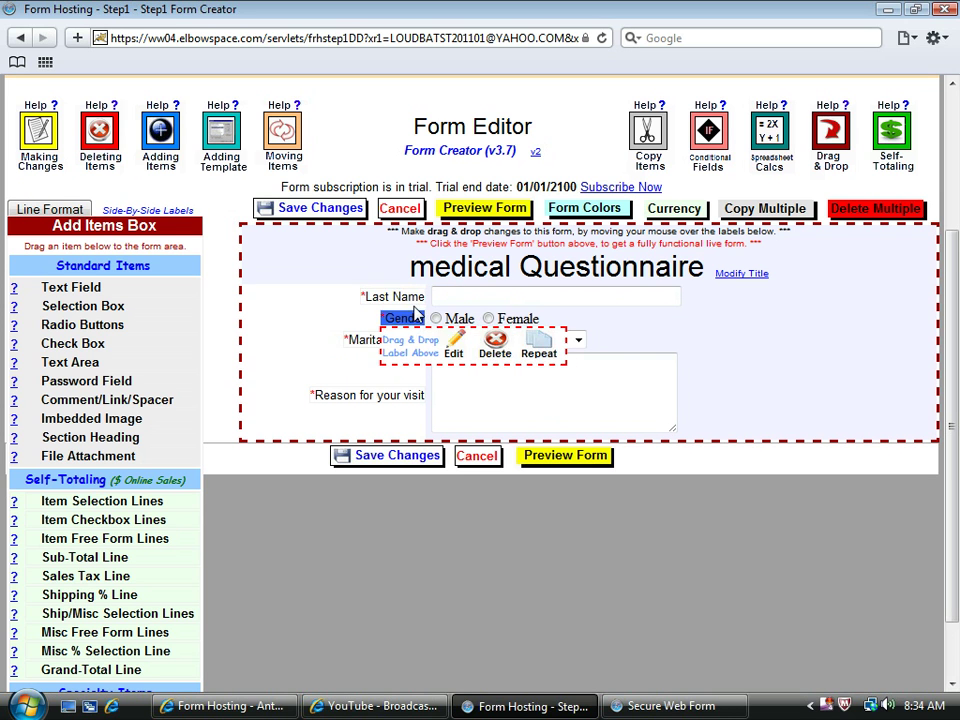
{"action": "left_click", "coordinate": [493, 335]}
{"action": "left_click", "coordinate": [478, 328]}
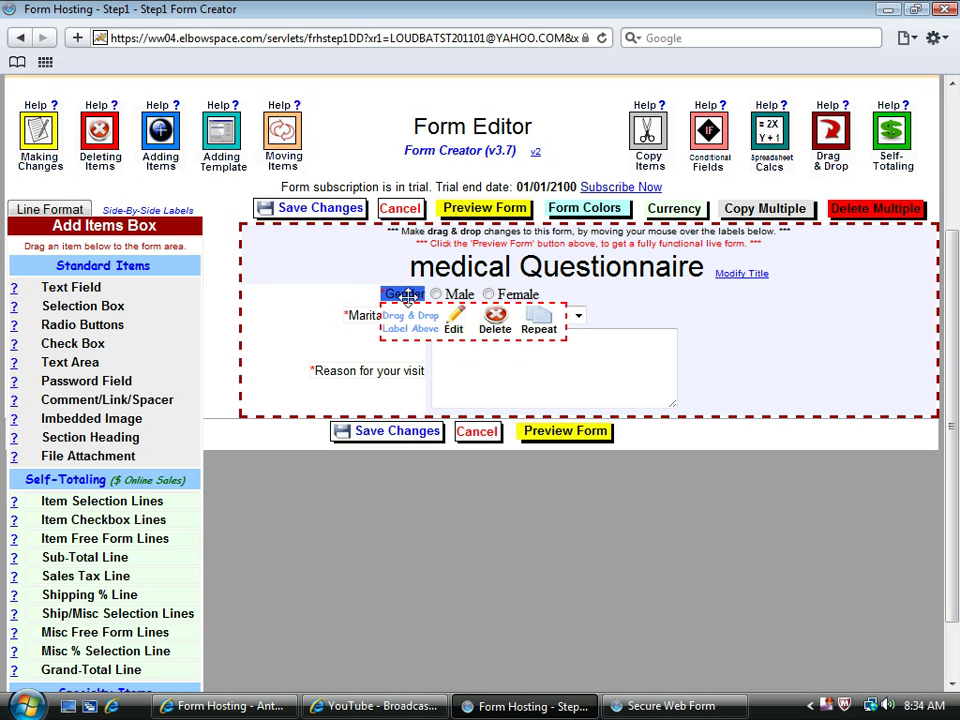
{"action": "left_click", "coordinate": [490, 384]}
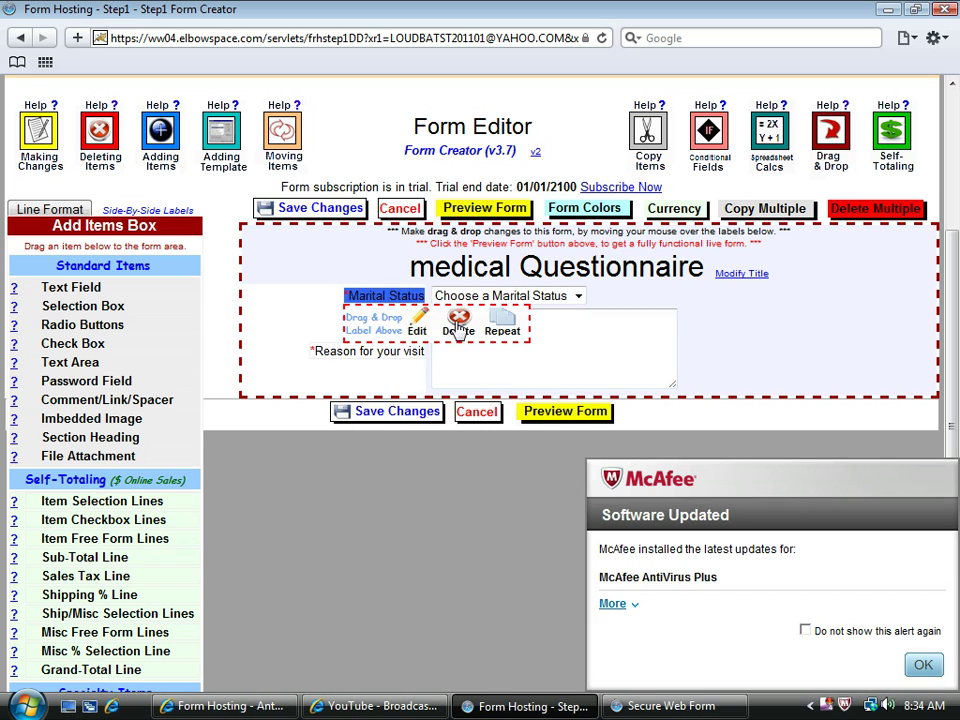
{"action": "left_click", "coordinate": [452, 326]}
{"action": "left_click", "coordinate": [920, 664]}
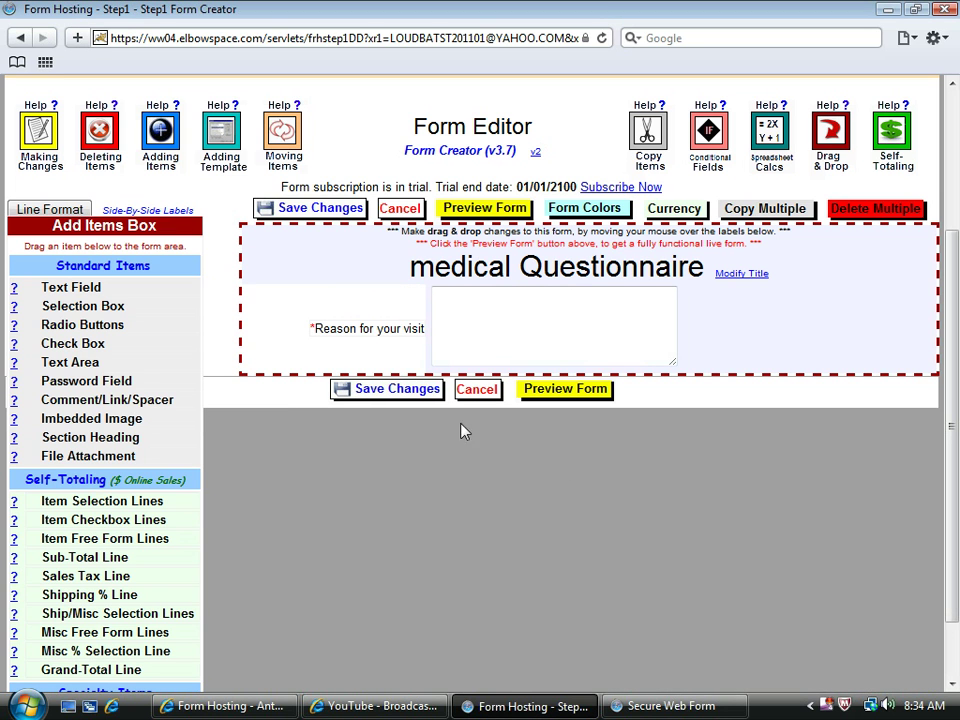
{"action": "mouse_move", "coordinate": [369, 326]}
{"action": "left_click", "coordinate": [428, 352]}
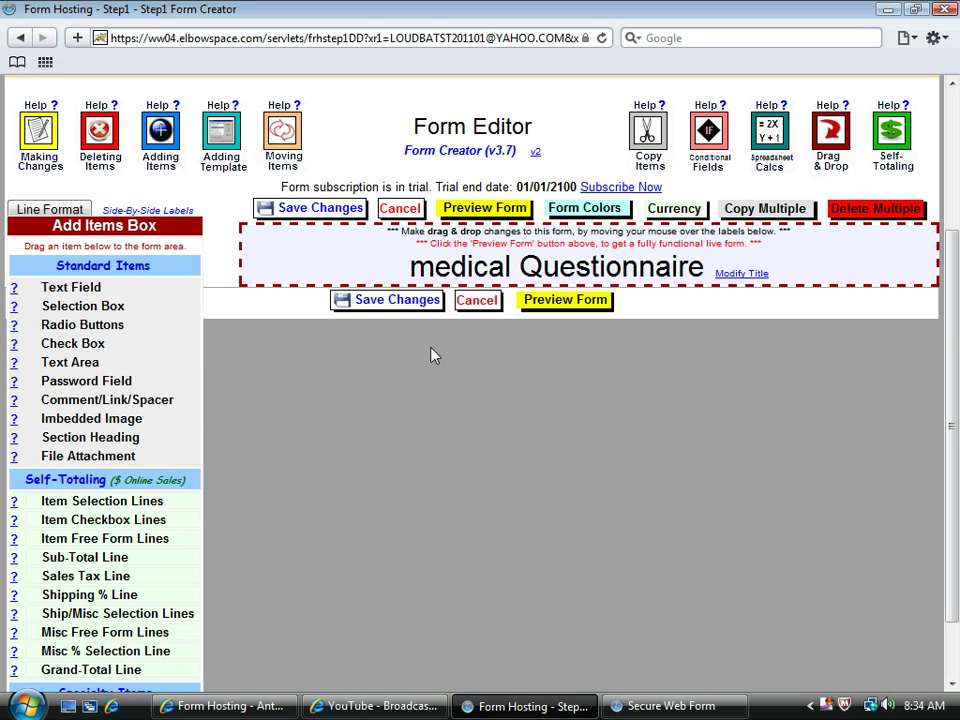
{"action": "left_click", "coordinate": [428, 302]}
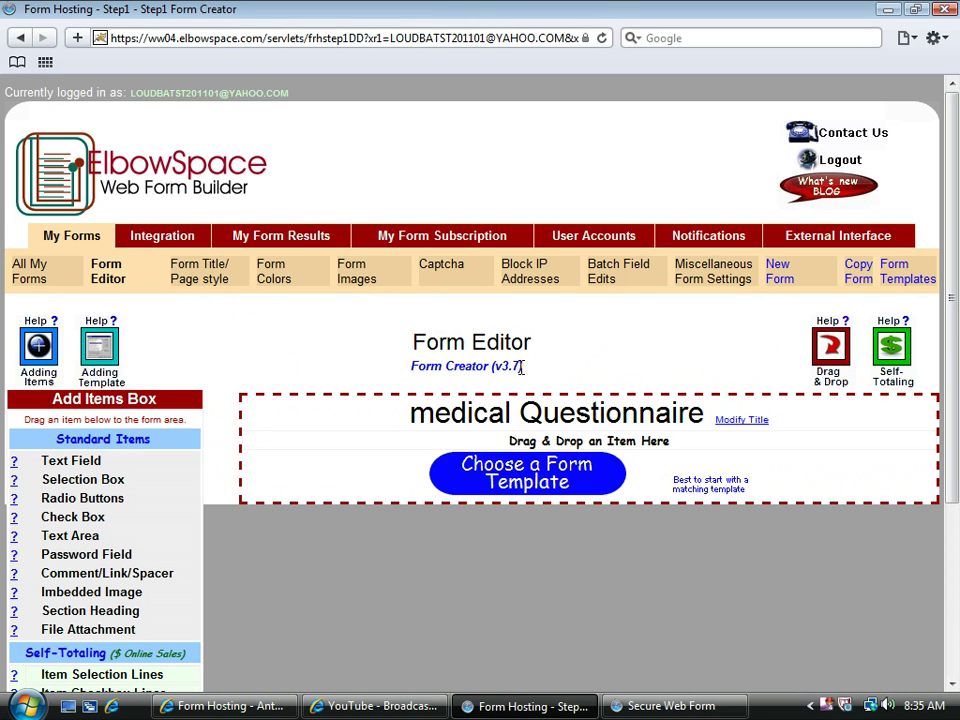
Choose the Medical Questionnaire form template from the Medical/Dental group and load it for customizing
{"action": "left_click", "coordinate": [585, 473]}
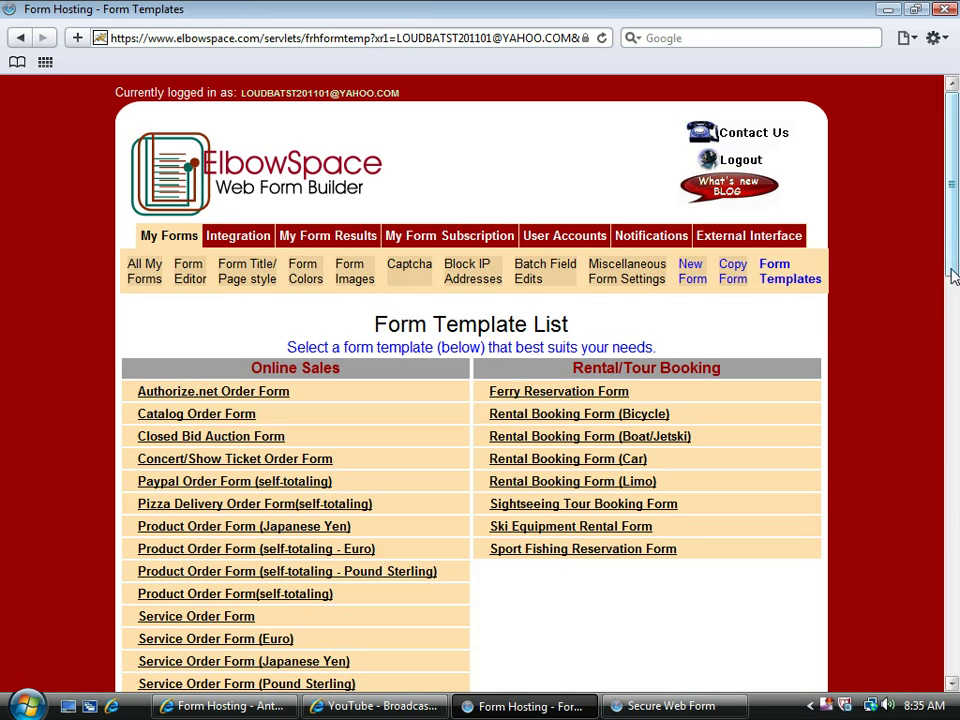
{"action": "scroll", "coordinate": [951, 280], "scroll_direction": "down", "scroll_amount": 3}
{"action": "scroll", "coordinate": [951, 288], "scroll_direction": "down", "scroll_amount": 8}
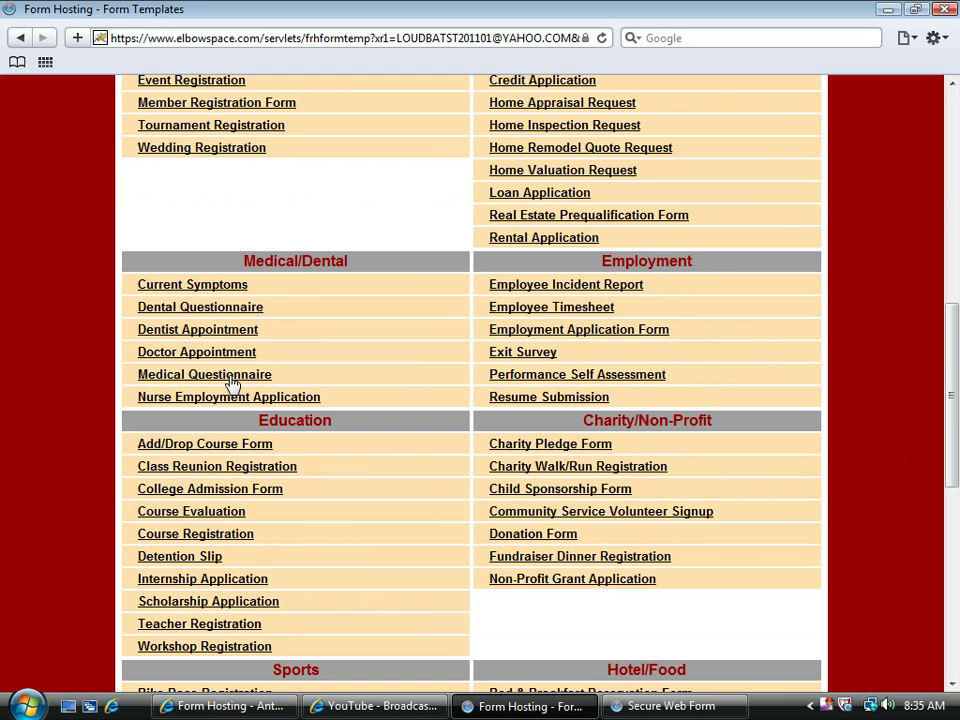
{"action": "left_click", "coordinate": [231, 380]}
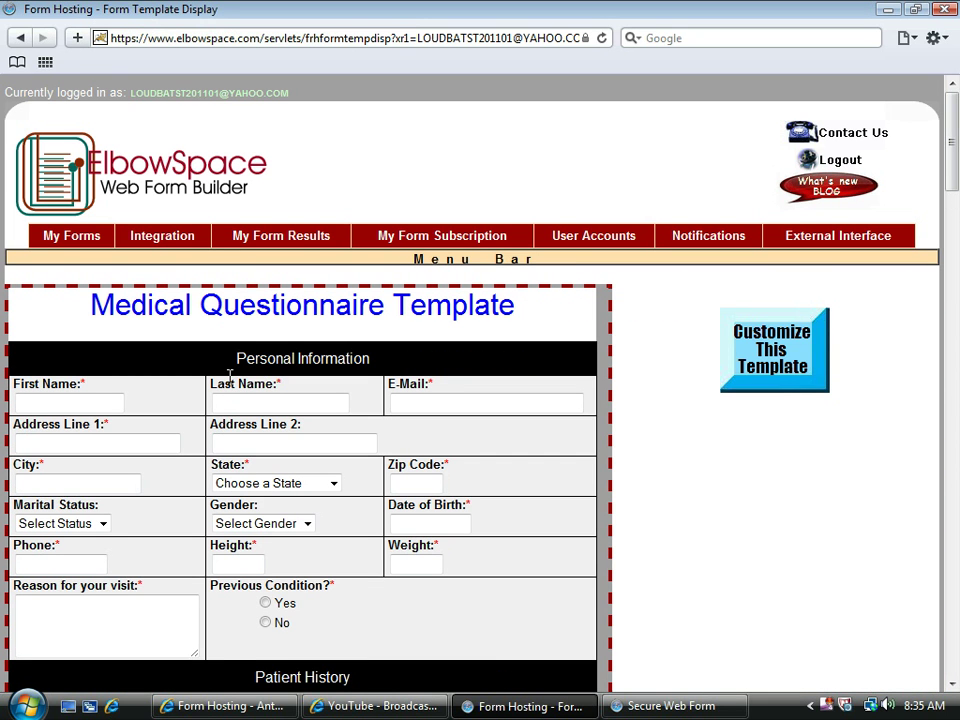
{"action": "left_click_drag", "start_coordinate": [951, 146], "coordinate": [895, 203]}
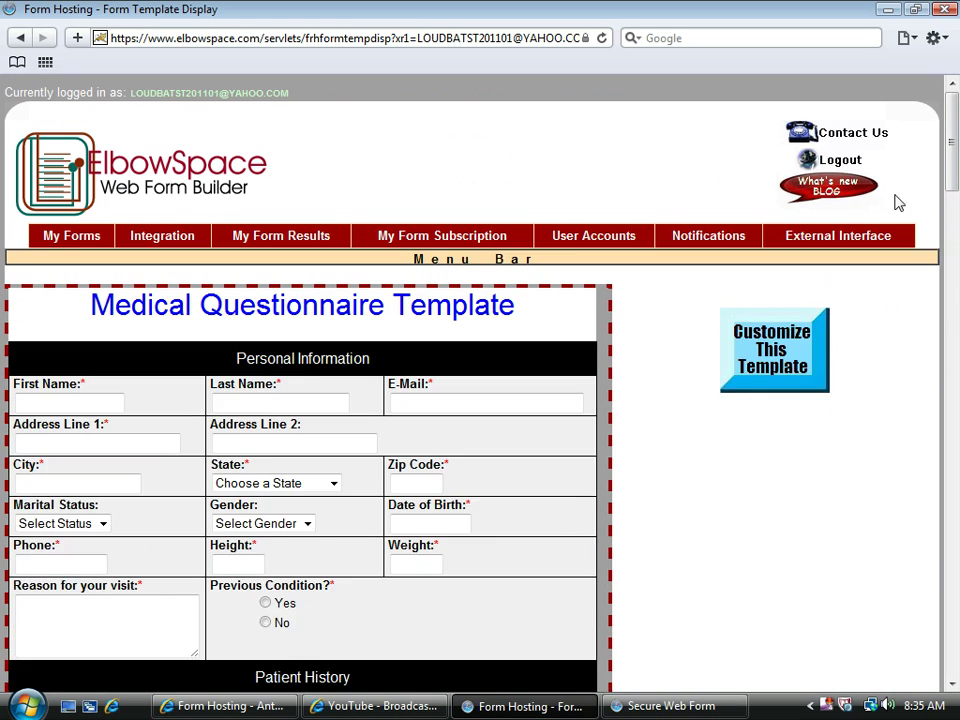
{"action": "left_click", "coordinate": [766, 368]}
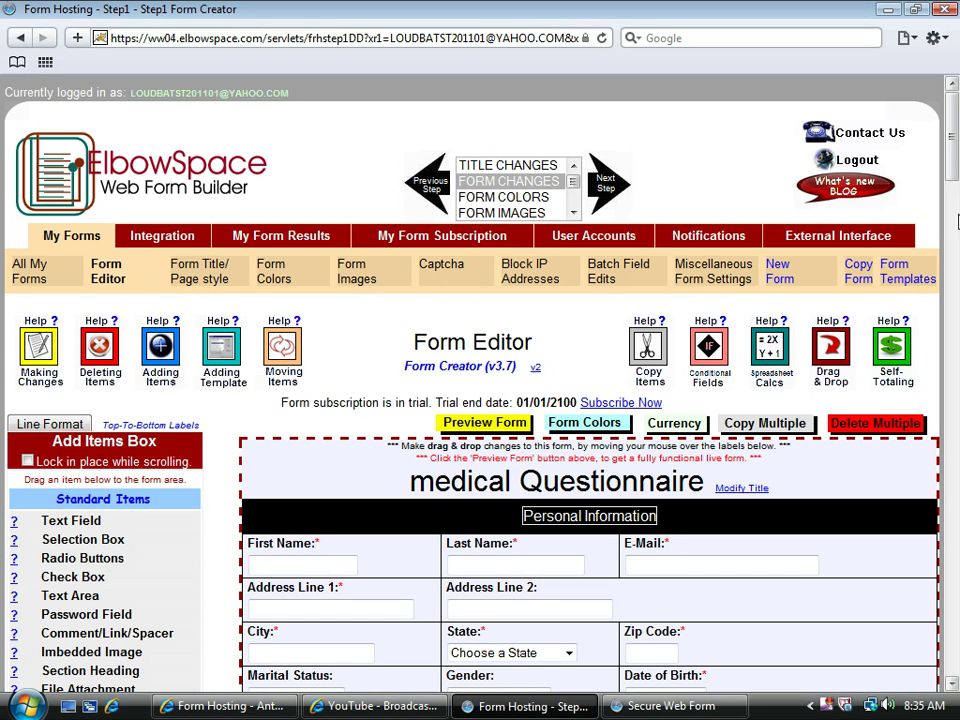
Move the First Name field into a new column to the right of E-Mail in Personal Information
{"action": "left_click_drag", "start_coordinate": [952, 128], "coordinate": [955, 176]}
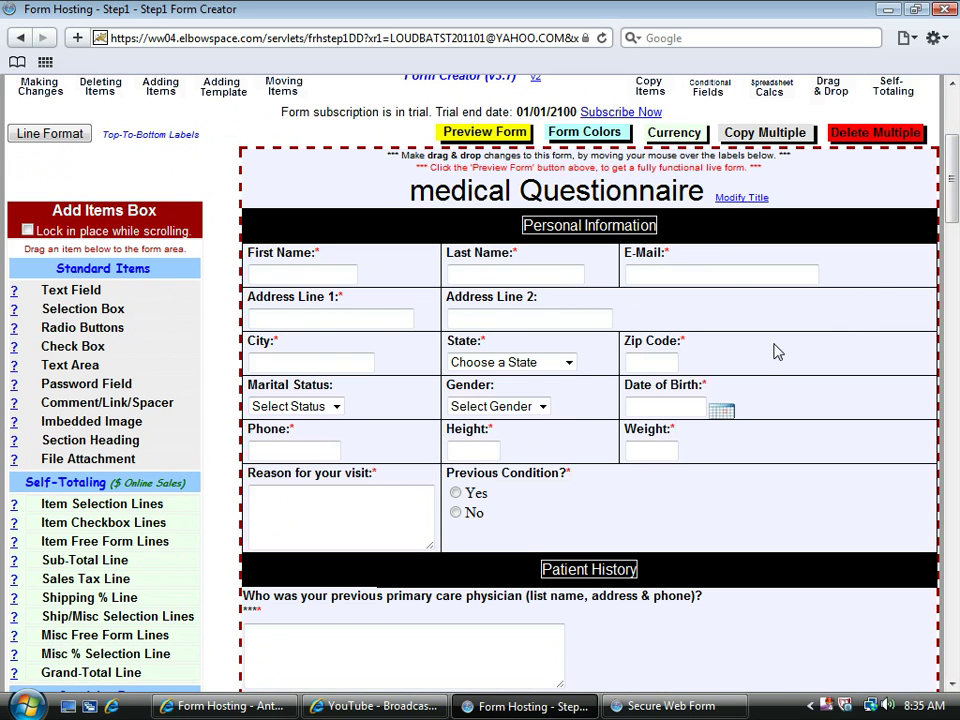
{"action": "mouse_move", "coordinate": [651, 255]}
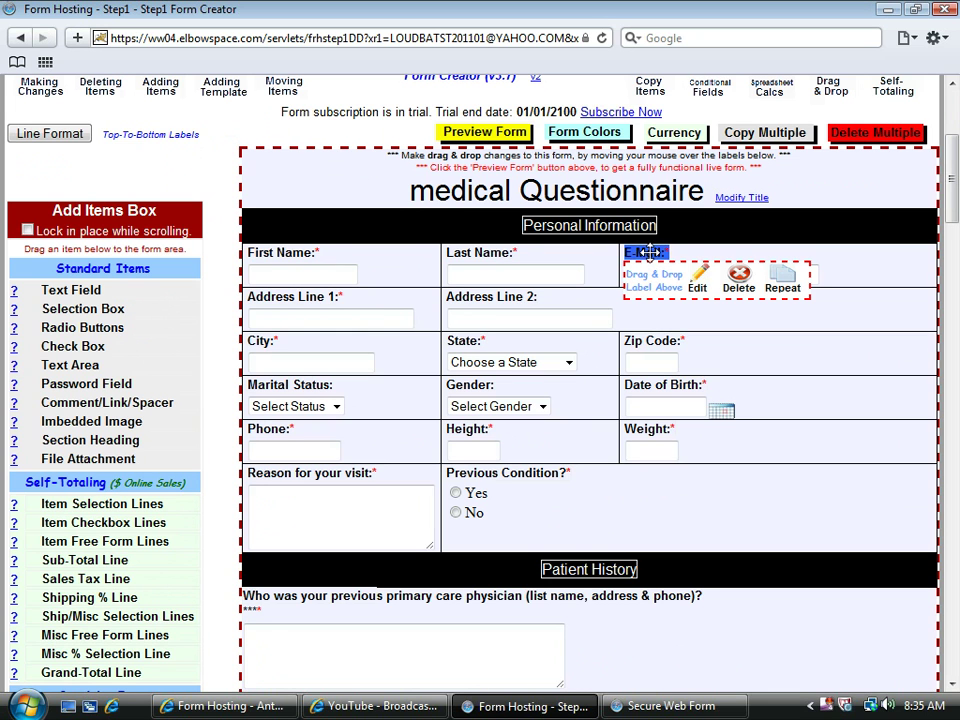
{"action": "mouse_move", "coordinate": [290, 253]}
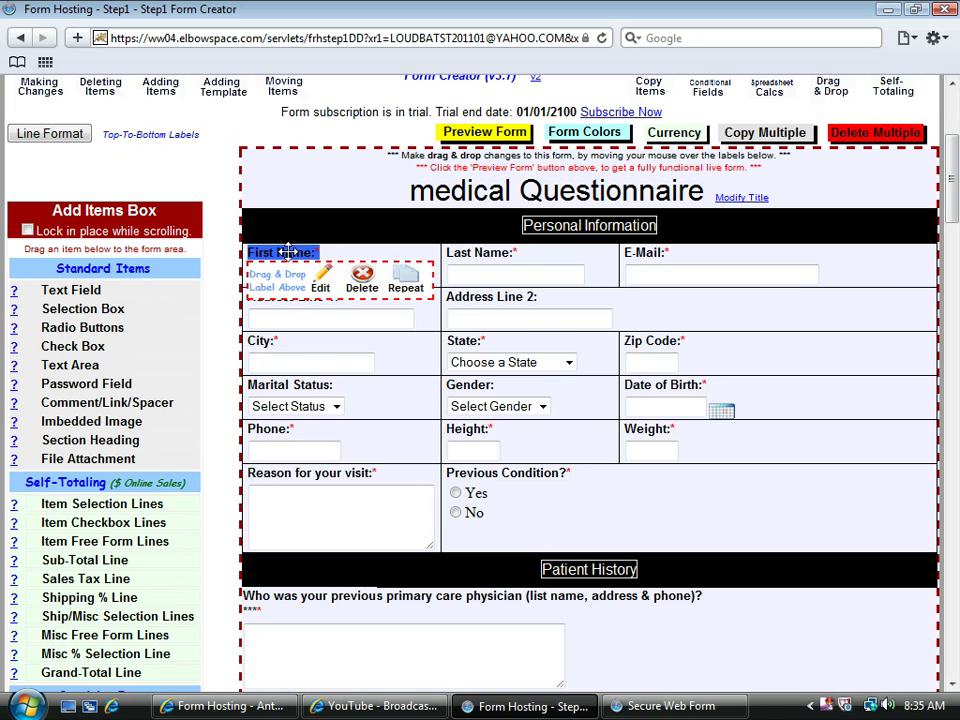
{"action": "left_click_drag", "start_coordinate": [287, 250], "coordinate": [681, 262]}
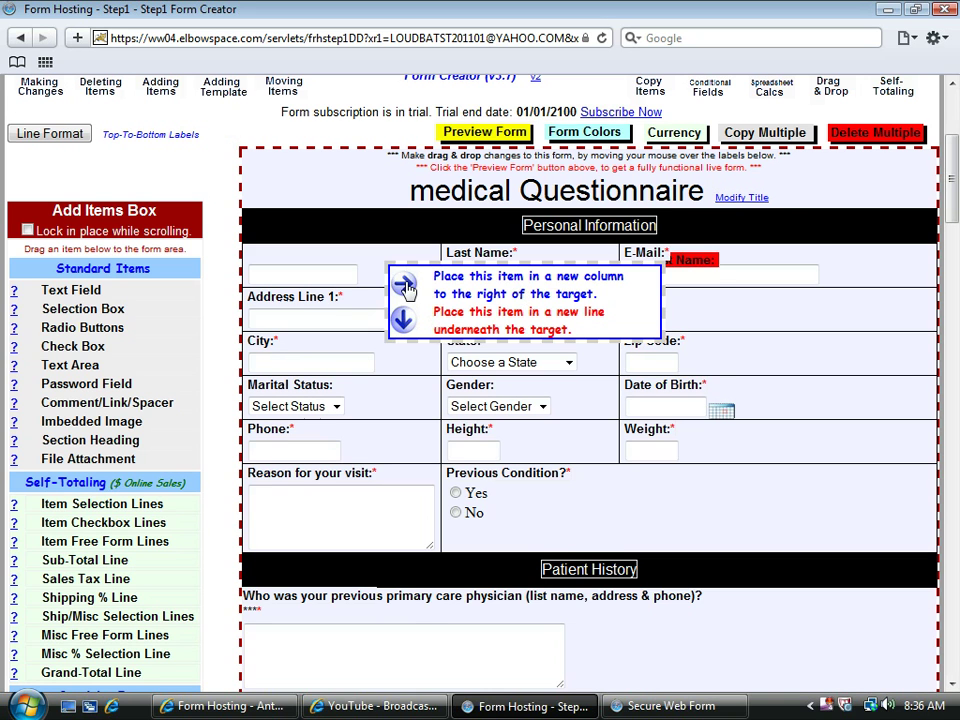
{"action": "left_click", "coordinate": [406, 287]}
Move the Last Name field into a new column to the right of First Name
{"action": "mouse_move", "coordinate": [273, 256]}
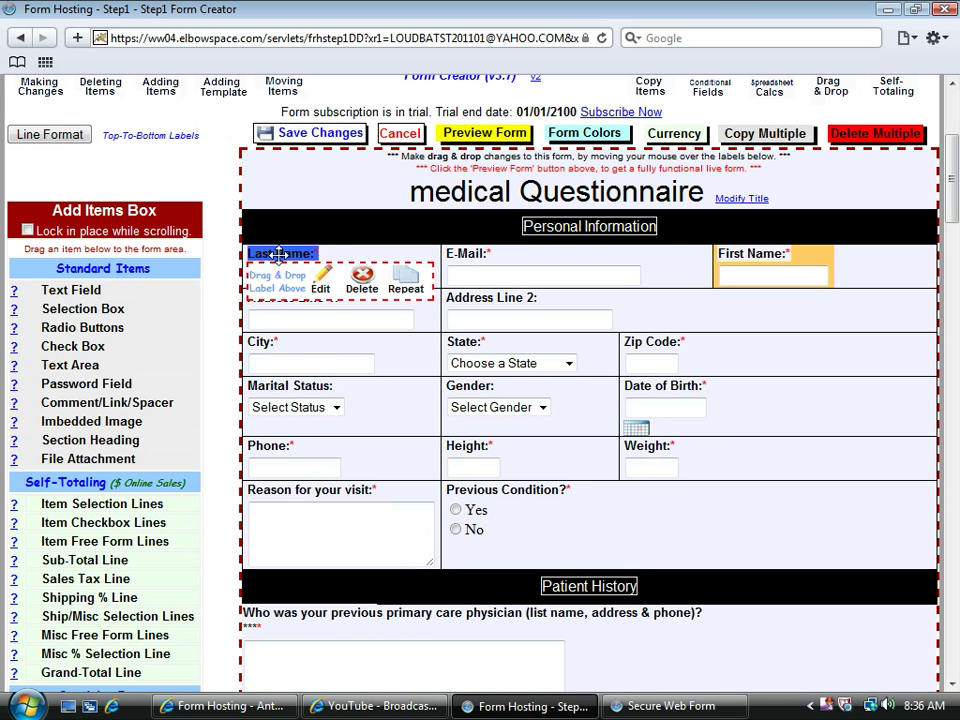
{"action": "left_click_drag", "start_coordinate": [273, 256], "coordinate": [790, 264]}
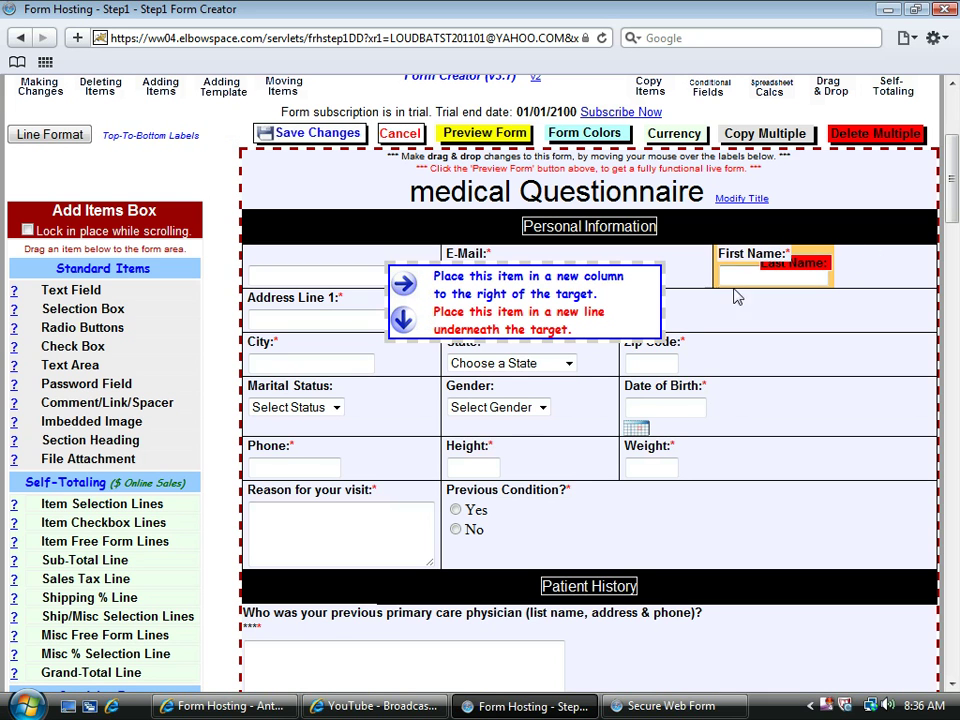
{"action": "left_click", "coordinate": [405, 285]}
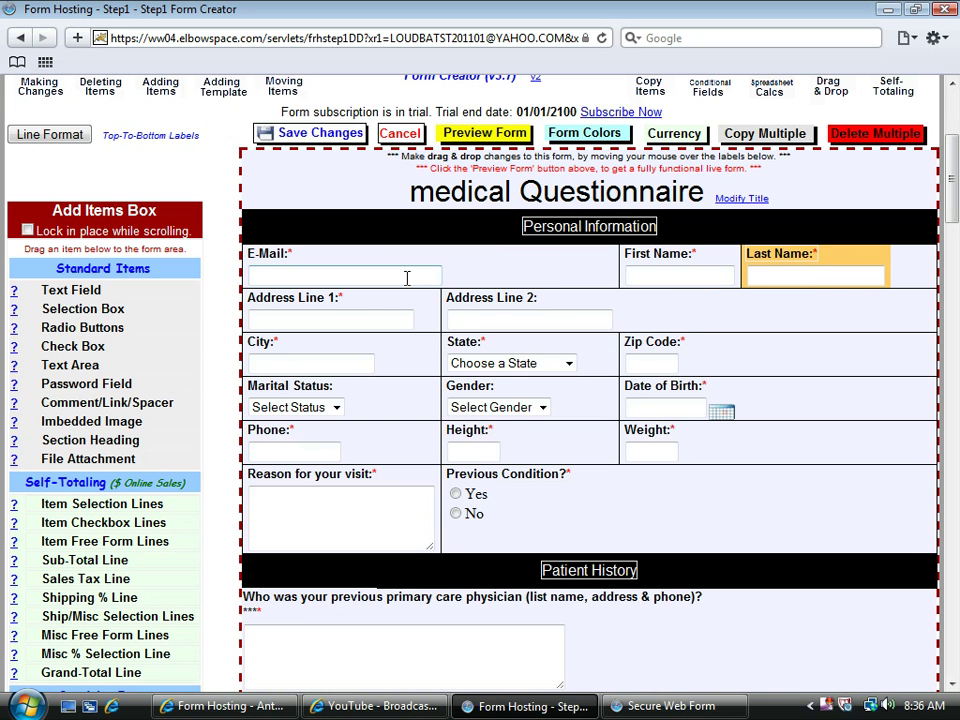